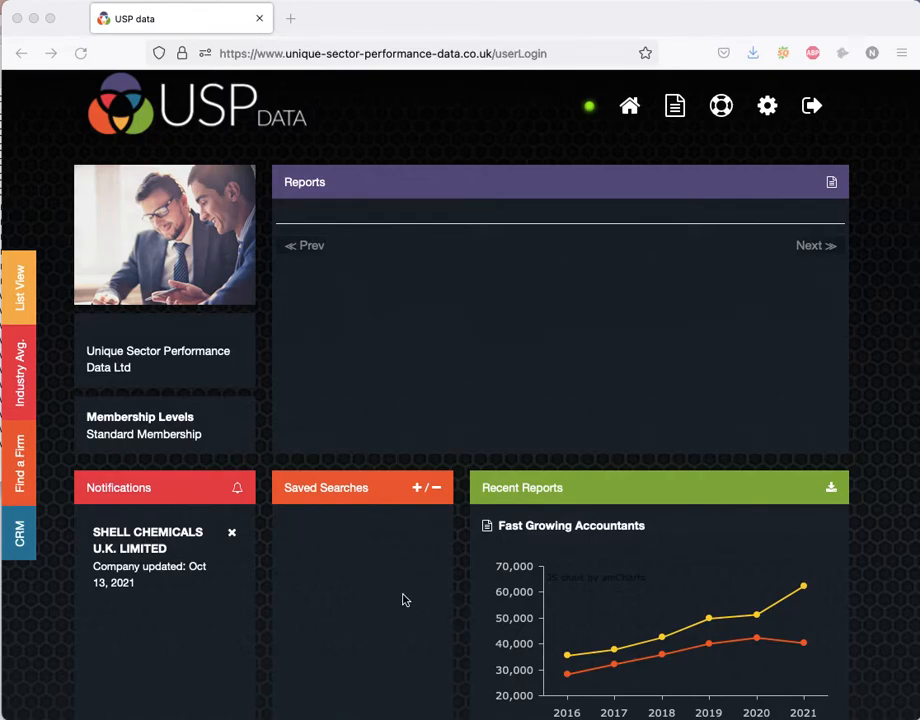
# Start a new custom search and check the wanted criteria in the Custom Searches document in Pages.
pyautogui.scroll(-5, 468, 639)
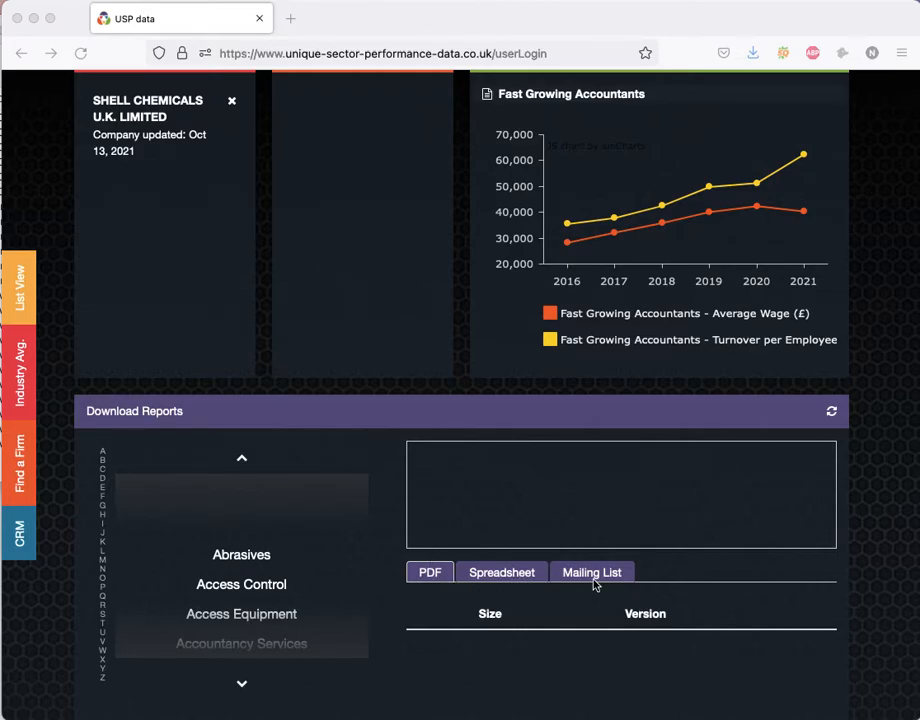
pyautogui.scroll(5, 594, 582)
pyautogui.scroll(4, 594, 584)
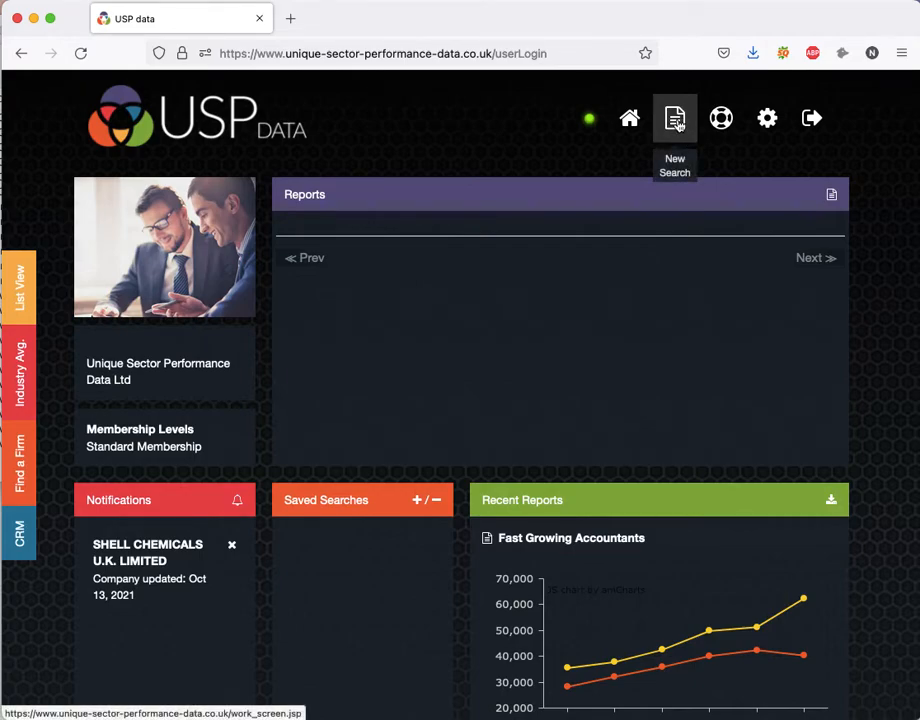
pyautogui.click(676, 120)
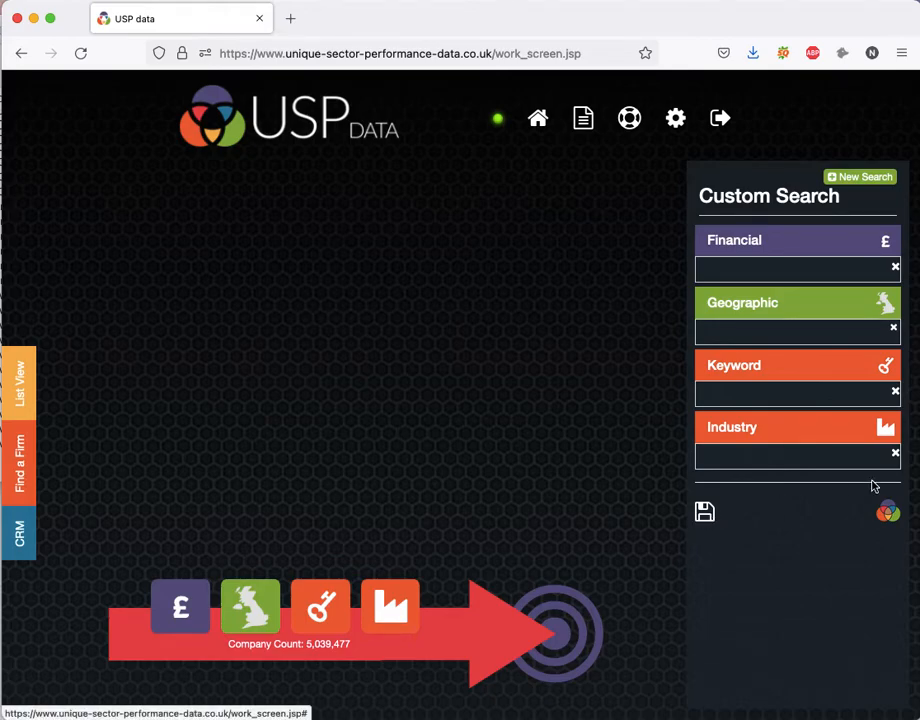
pyautogui.press('super+Tab')
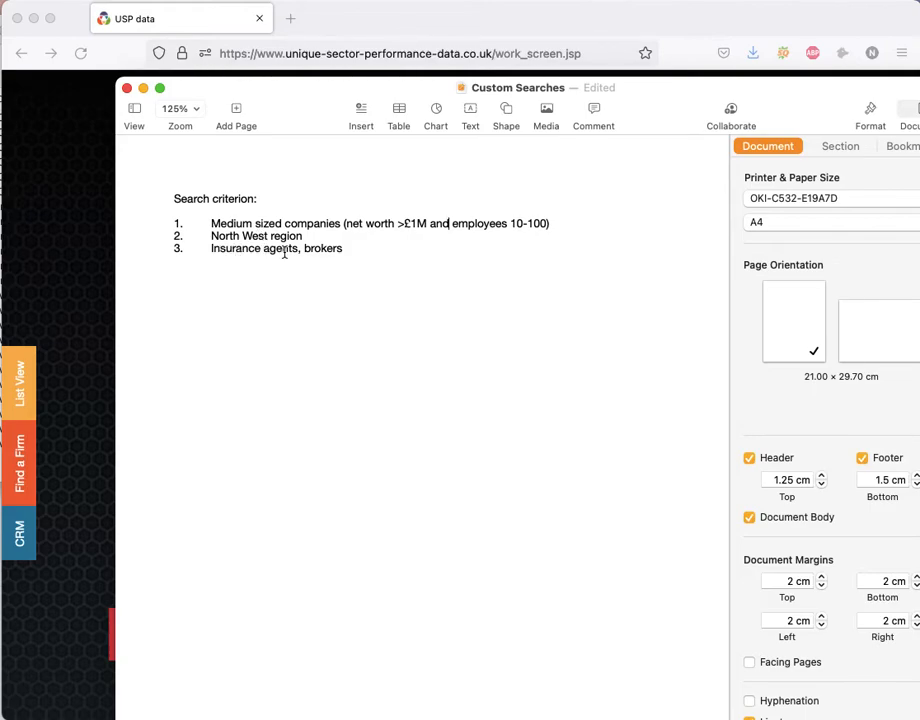
pyautogui.click(80, 275)
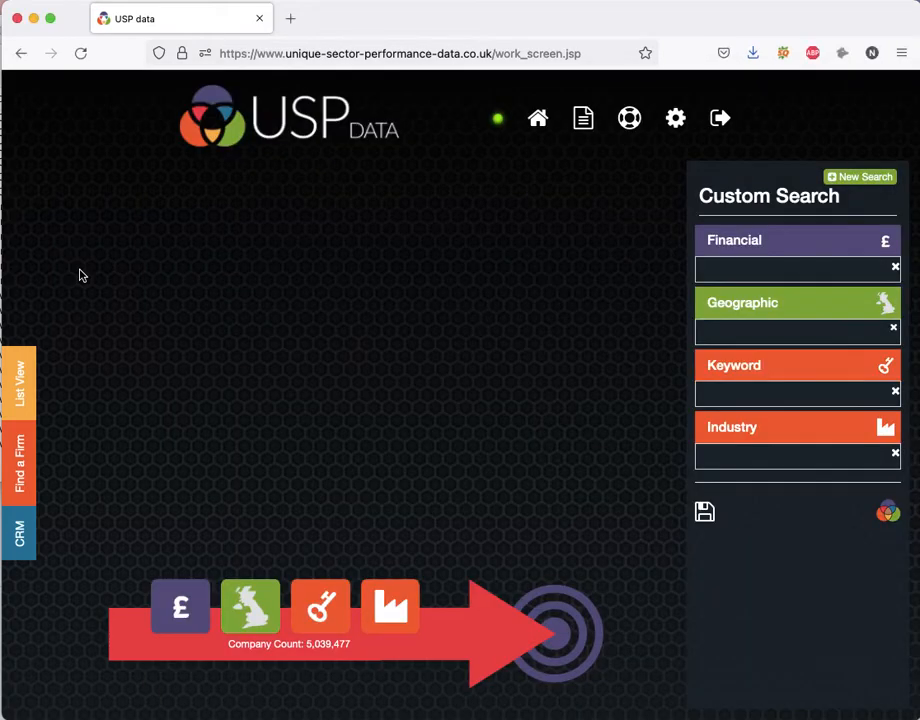
# Create a financial criterion for Number Of Employees with a minimum of 10 and a maximum of 100.
pyautogui.click(190, 612)
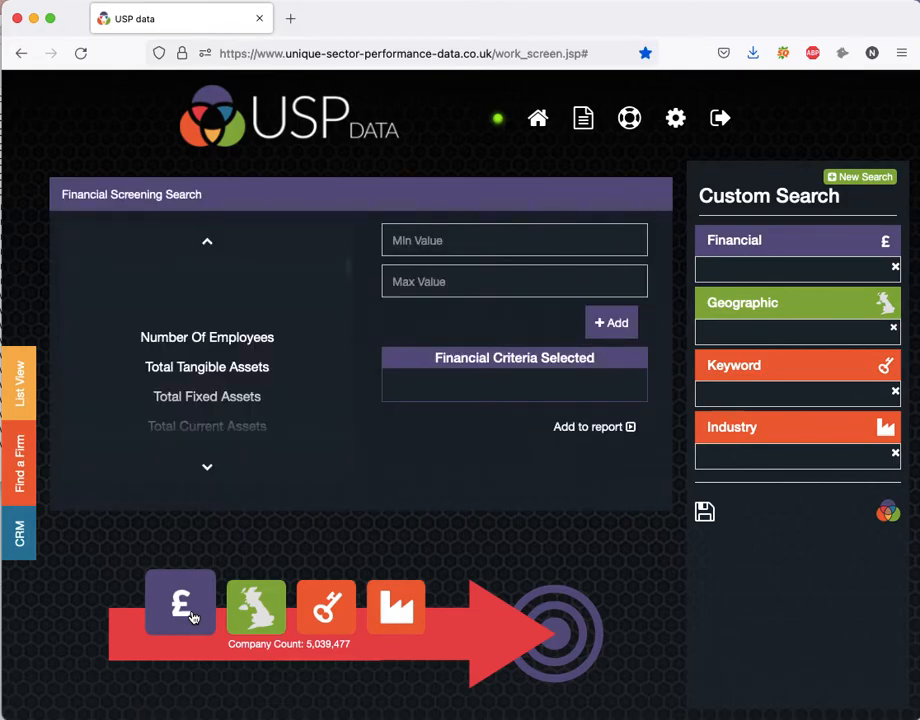
pyautogui.click(226, 345)
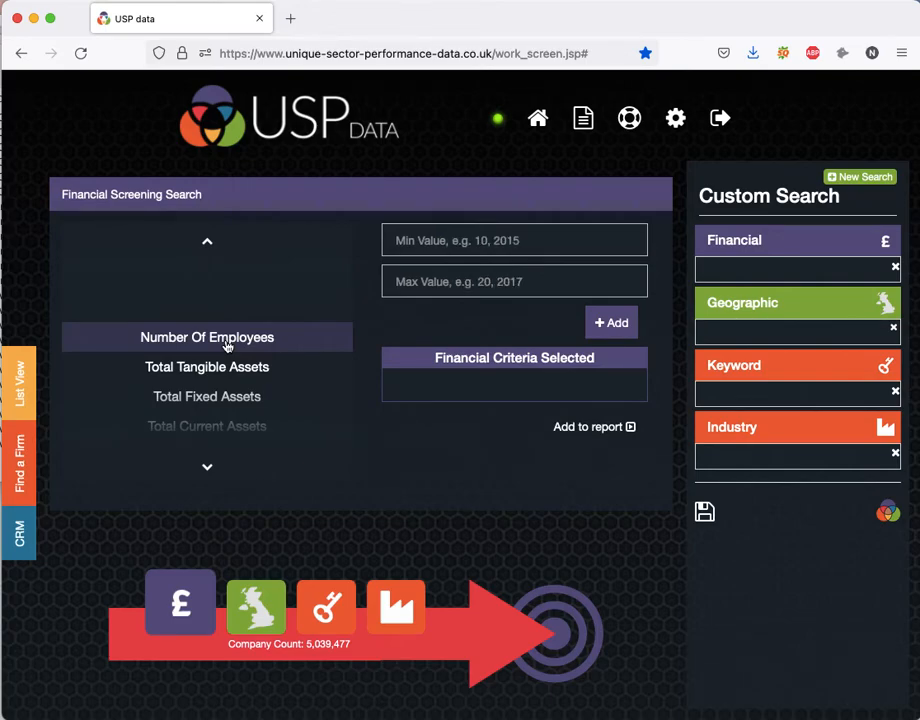
pyautogui.click(452, 241)
pyautogui.write('10')
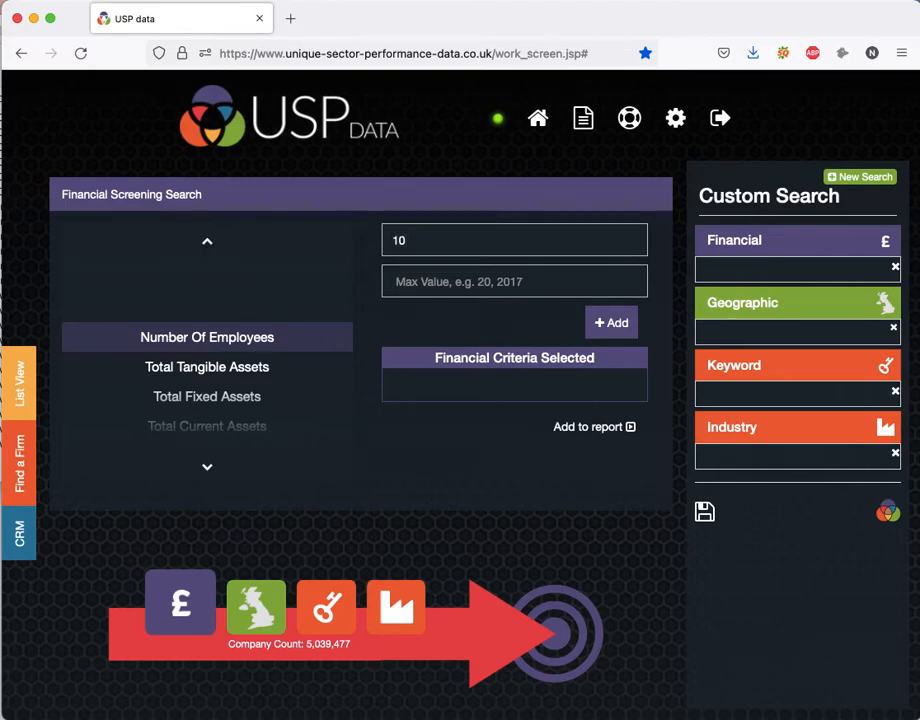
pyautogui.press('Tab')
pyautogui.write('100')
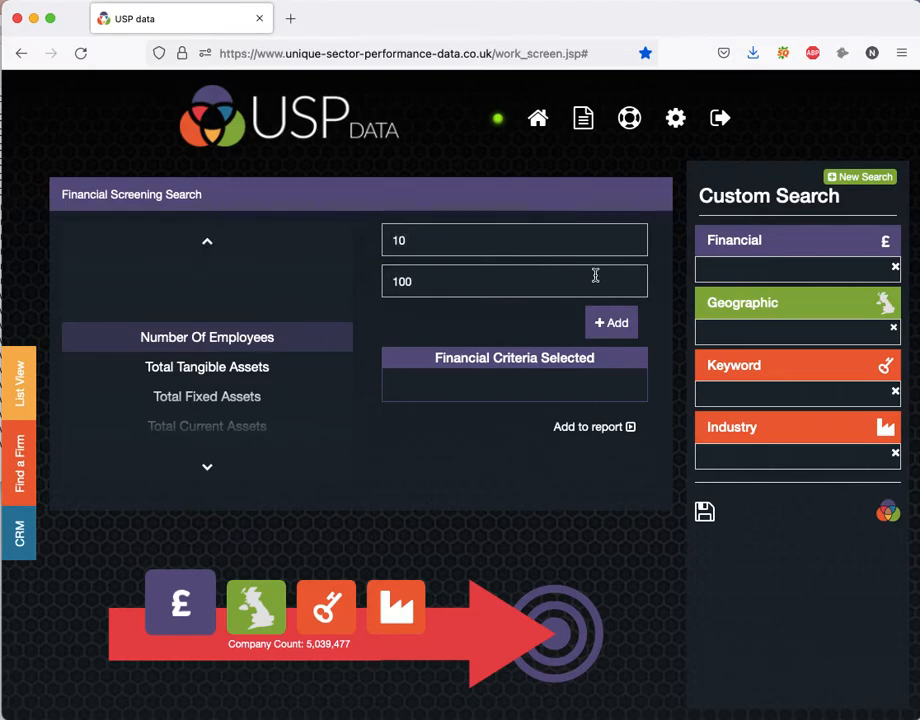
pyautogui.click(620, 330)
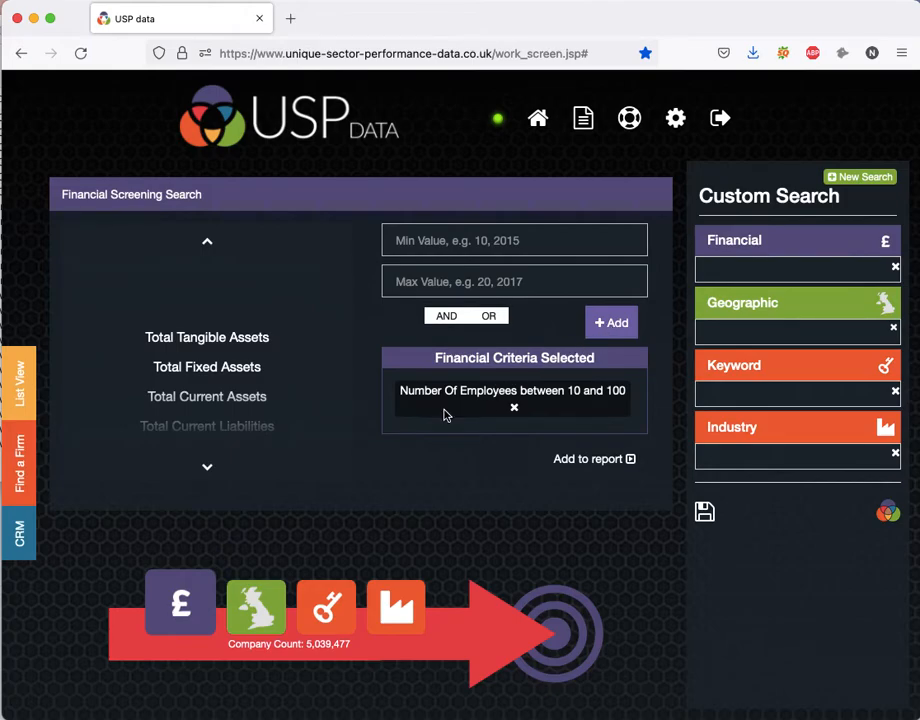
# Name the search Insurance Prospects and add the employee criterion to its report.
pyautogui.click(603, 460)
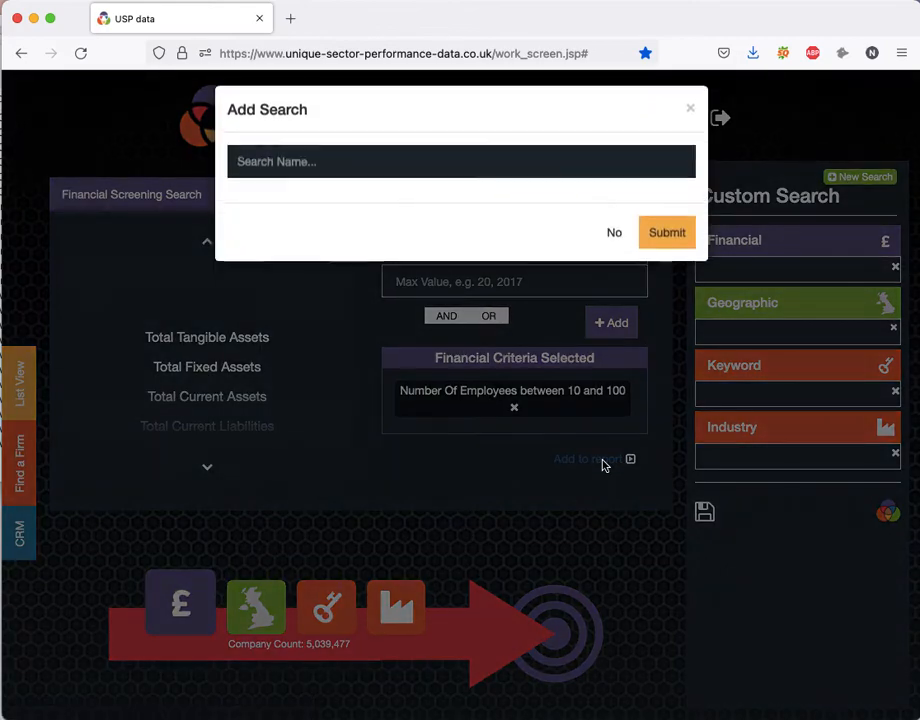
pyautogui.click(320, 171)
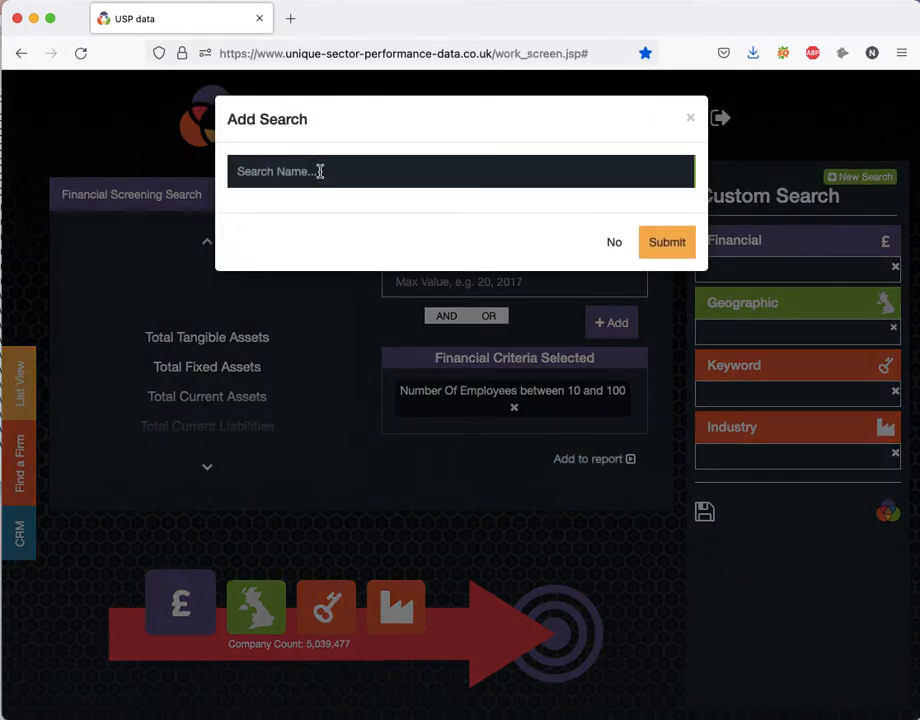
pyautogui.write('Insurance Prospects')
pyautogui.click(675, 247)
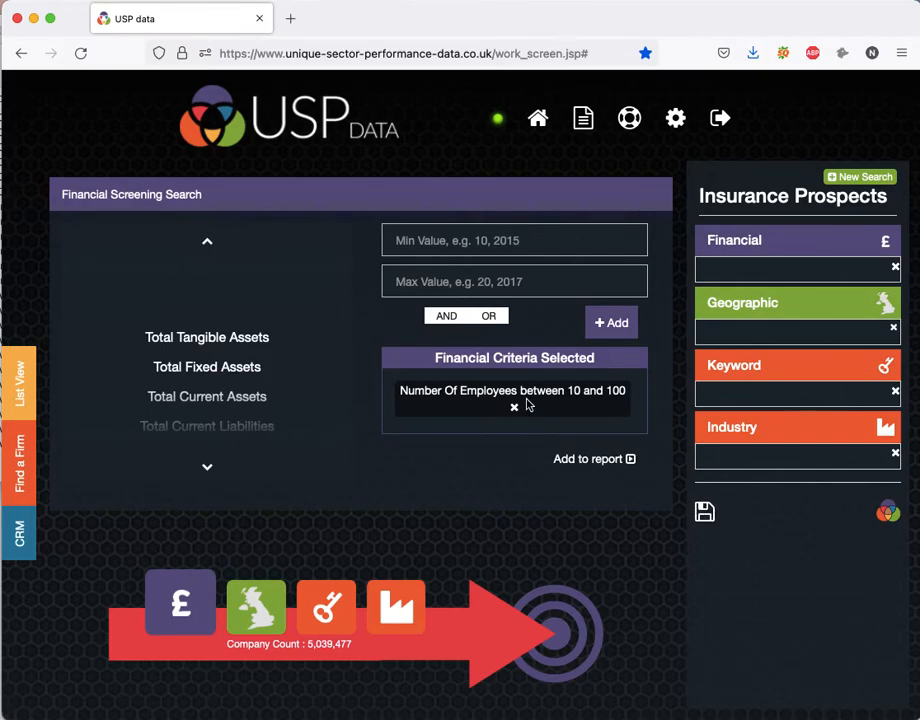
pyautogui.click(605, 460)
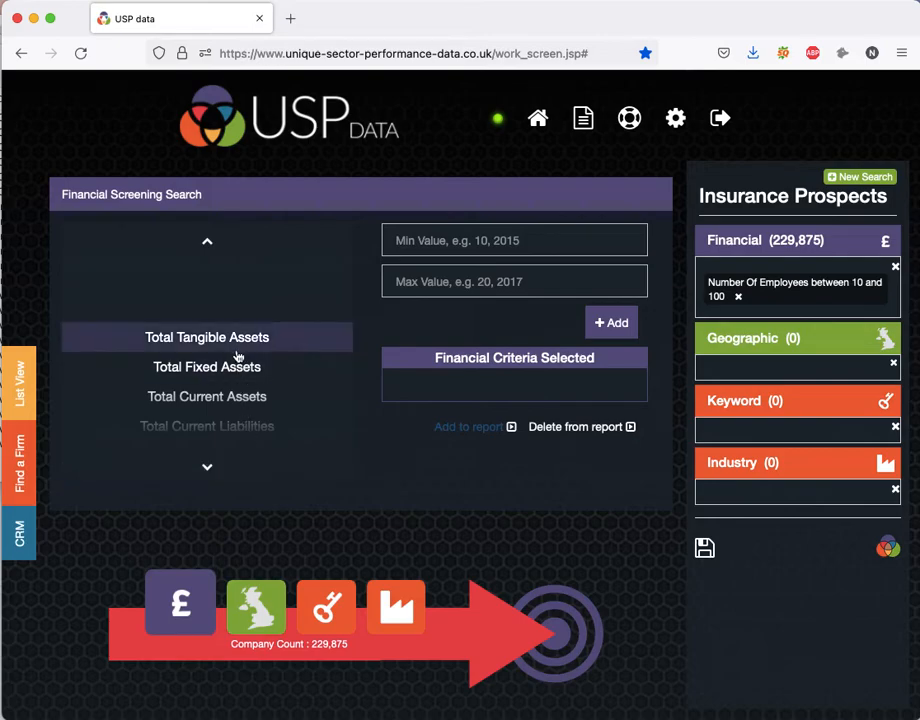
# Create a financial criterion for Net Worth with a minimum of 1M and add it to the report.
pyautogui.scroll(-5, 238, 355)
pyautogui.scroll(-10, 238, 355)
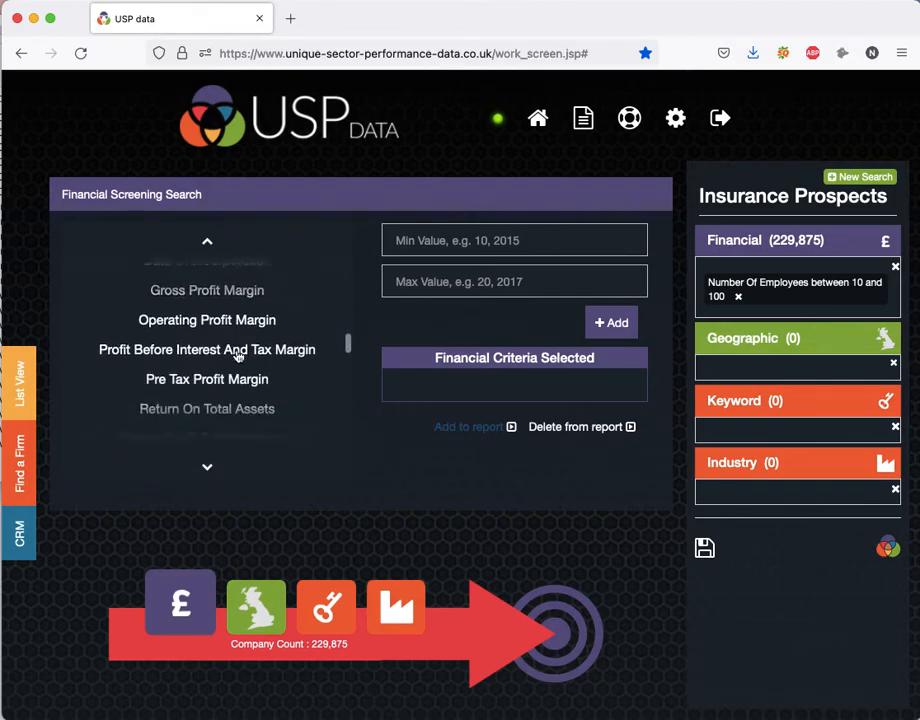
pyautogui.scroll(-5, 236, 355)
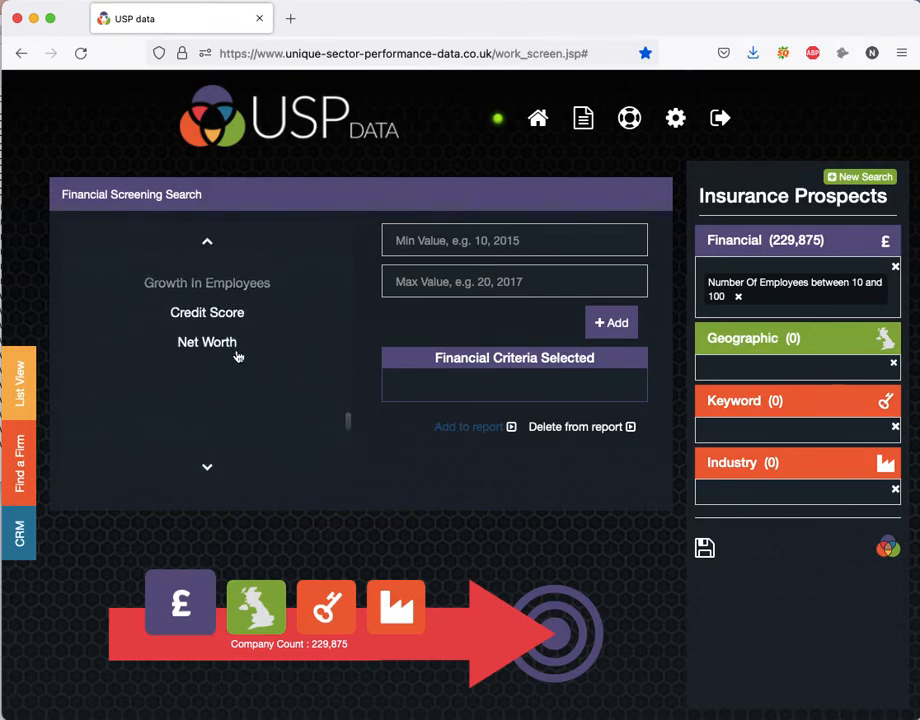
pyautogui.click(216, 343)
pyautogui.click(428, 243)
pyautogui.write('1')
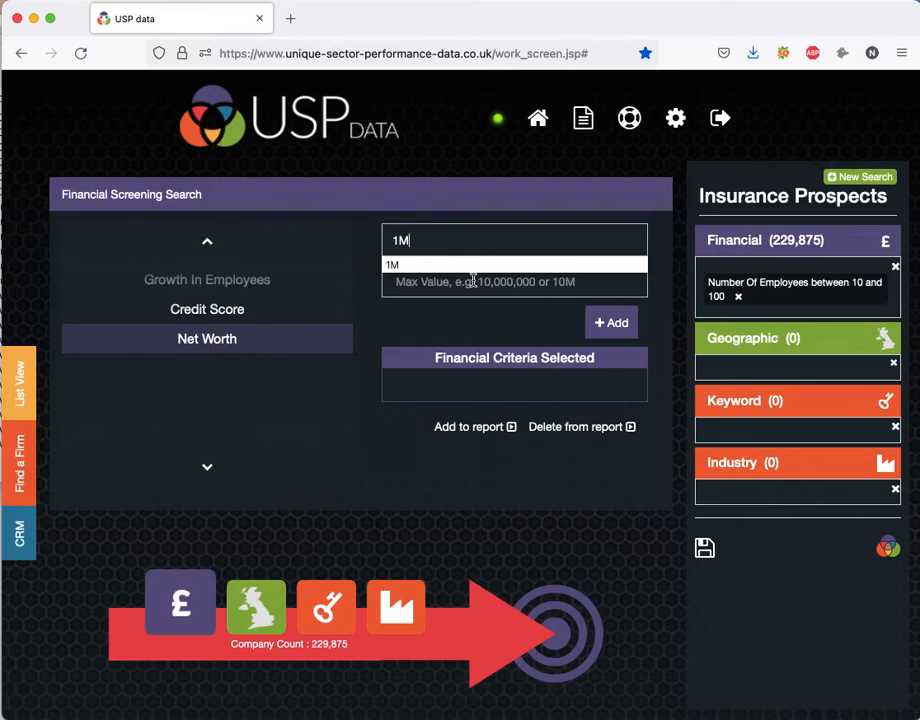
pyautogui.write('M')
pyautogui.click(616, 331)
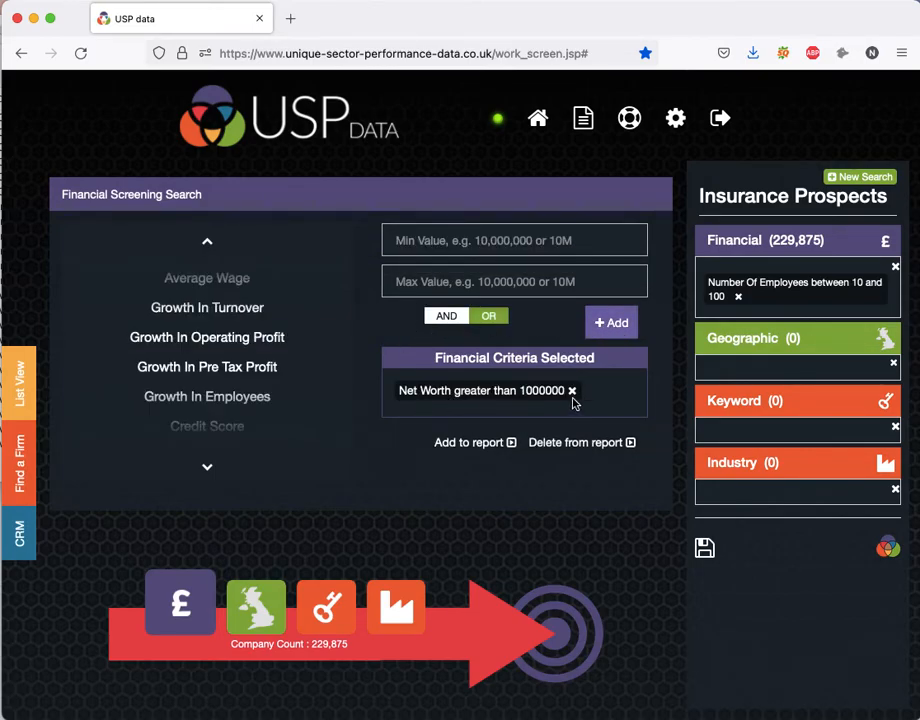
pyautogui.click(491, 446)
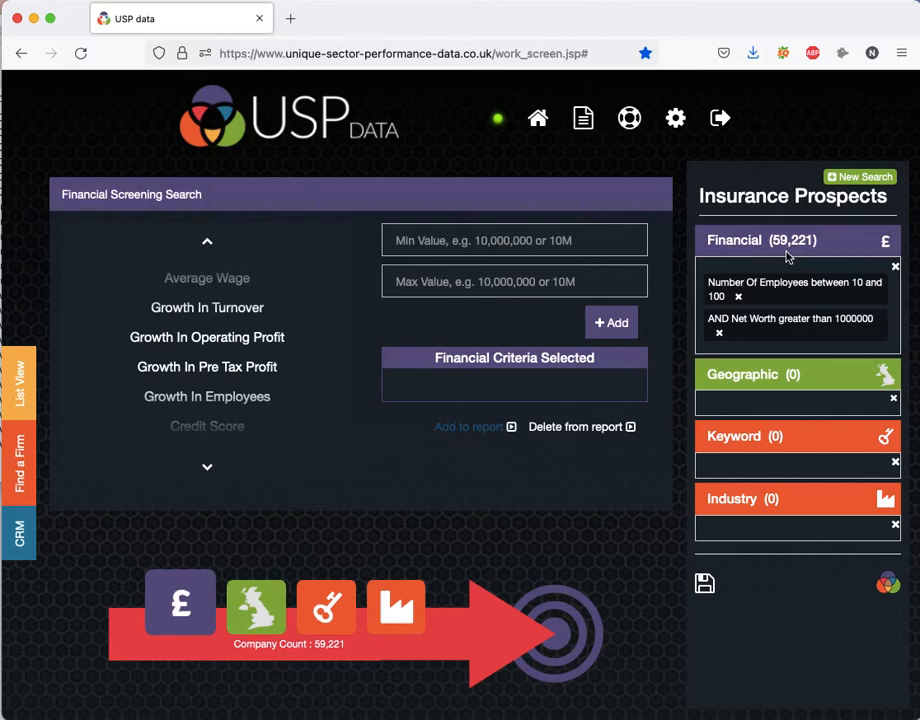
# Open the geographic search and look over its council and county maps.
pyautogui.click(270, 618)
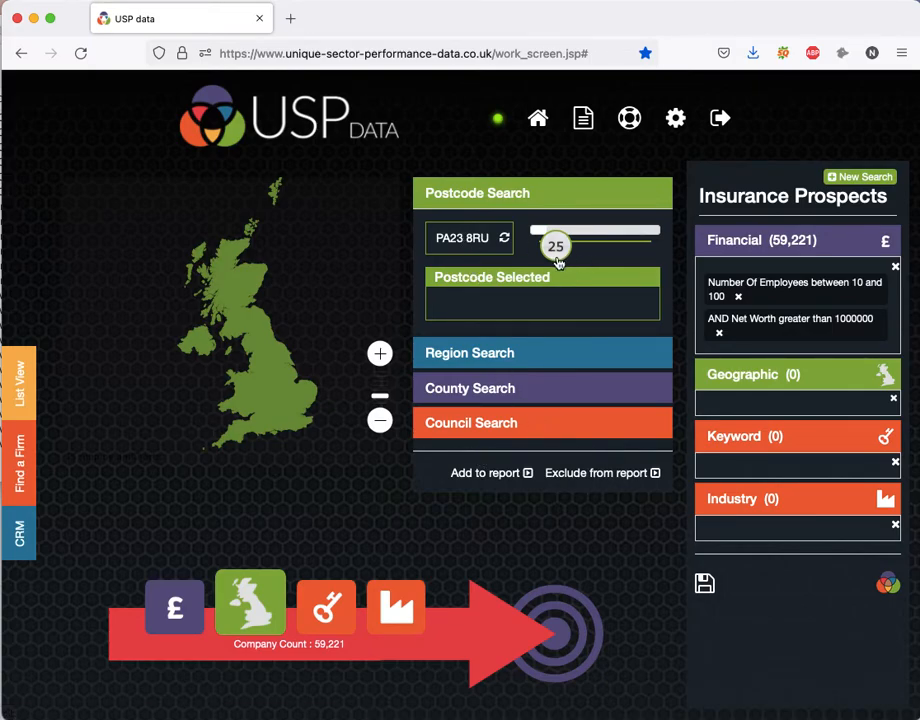
pyautogui.click(559, 432)
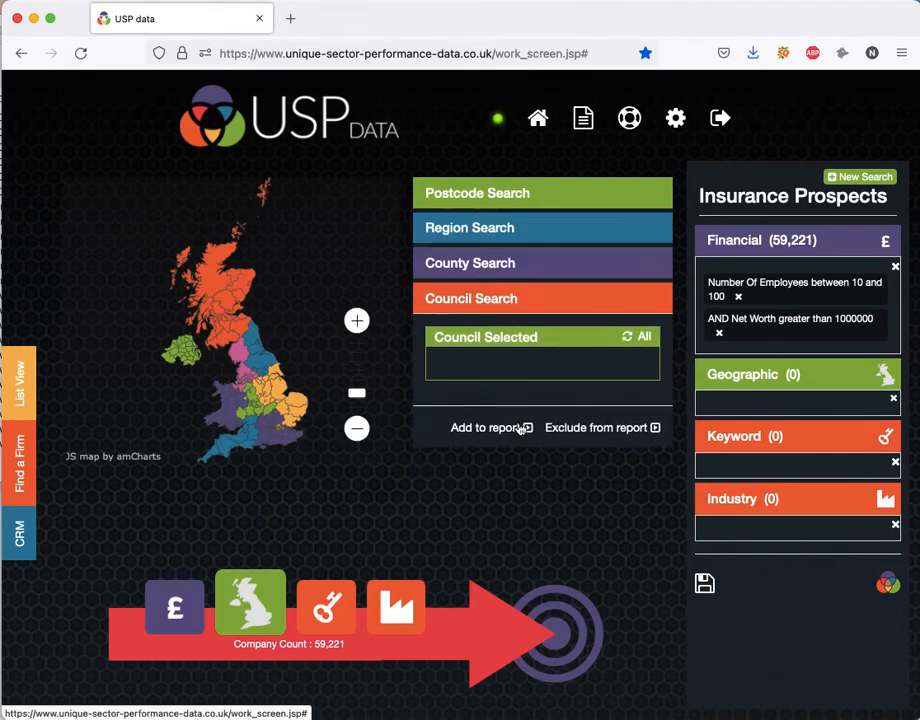
pyautogui.moveTo(357, 394); pyautogui.dragTo(359, 374)
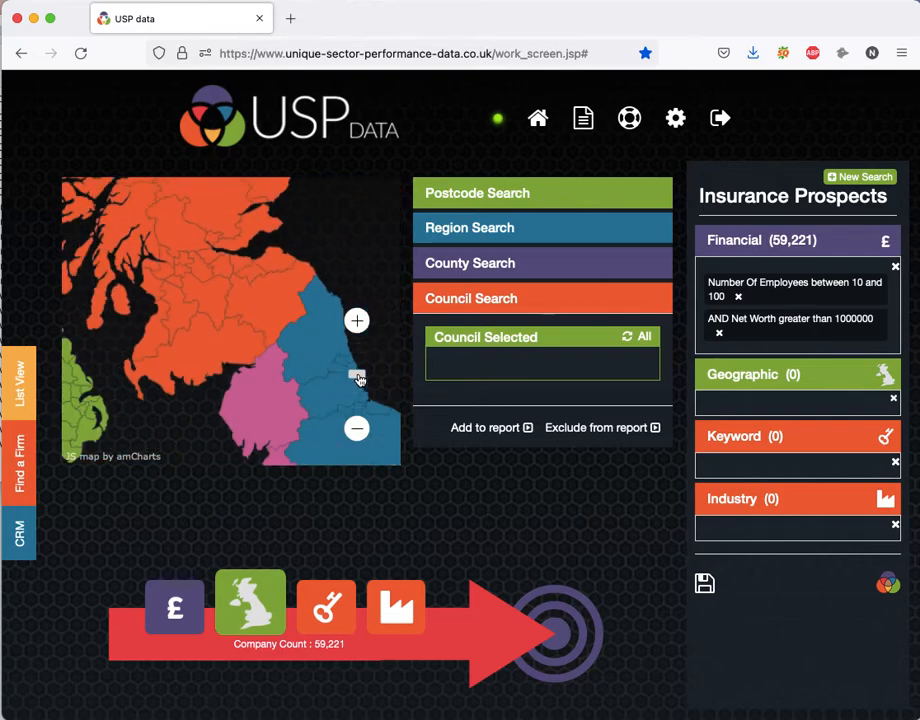
pyautogui.click(529, 265)
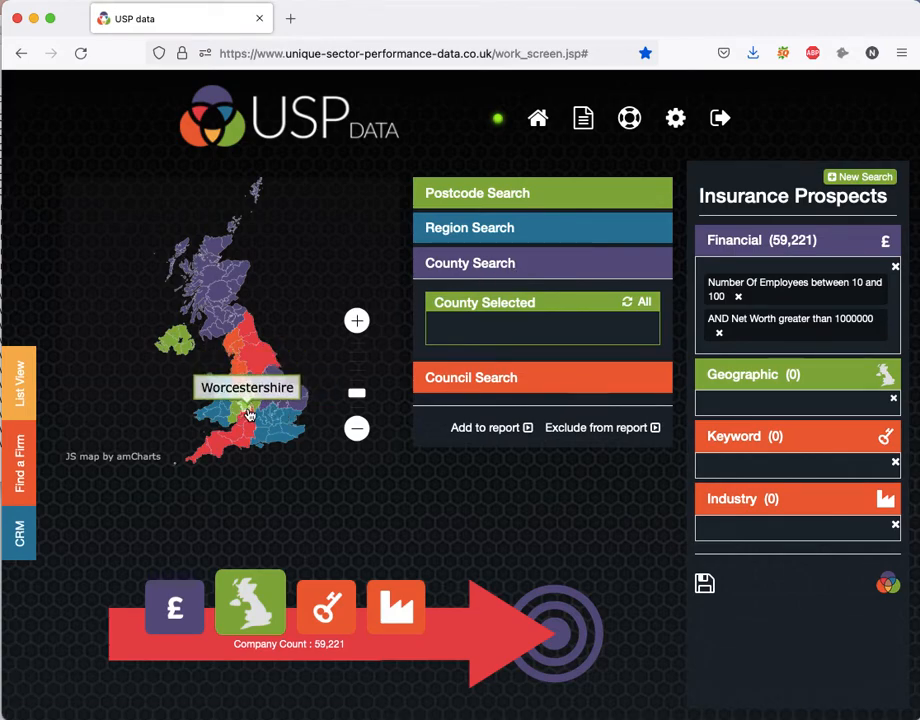
# Include the North West region in the report and display the Venn diagram of the financial and geographic criteria.
pyautogui.click(520, 230)
pyautogui.click(252, 348)
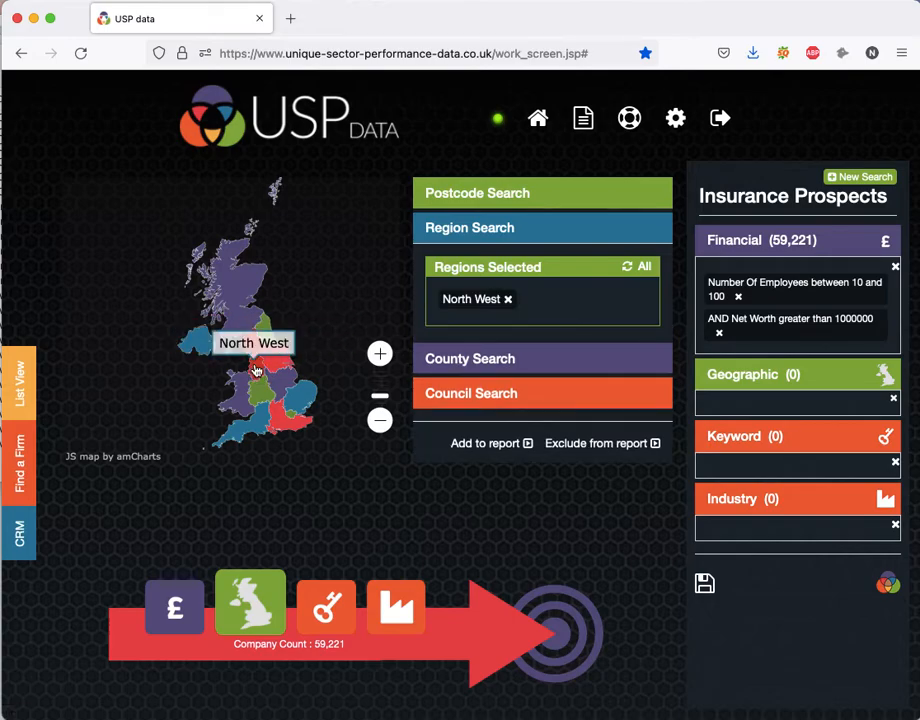
pyautogui.click(499, 443)
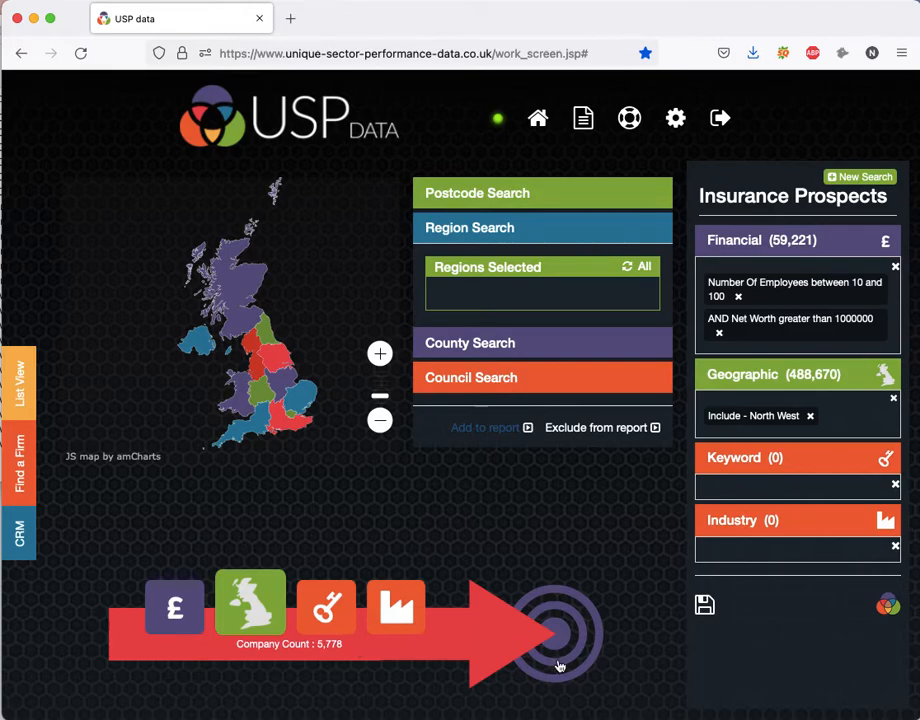
pyautogui.click(585, 633)
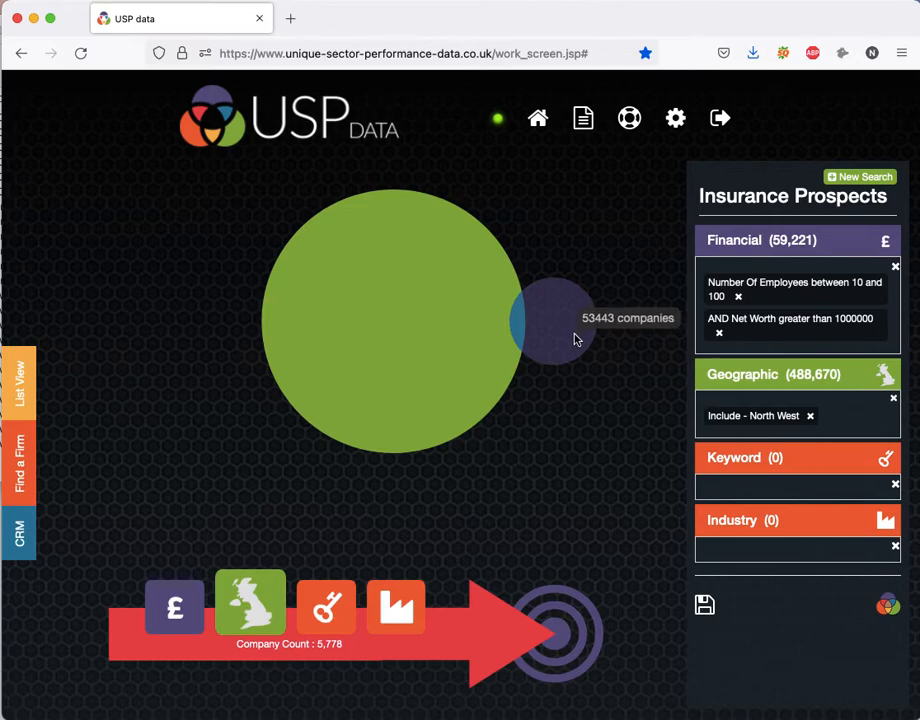
# Enter INSURANCE as the first keyword group of the keyword search.
pyautogui.click(343, 619)
pyautogui.click(260, 280)
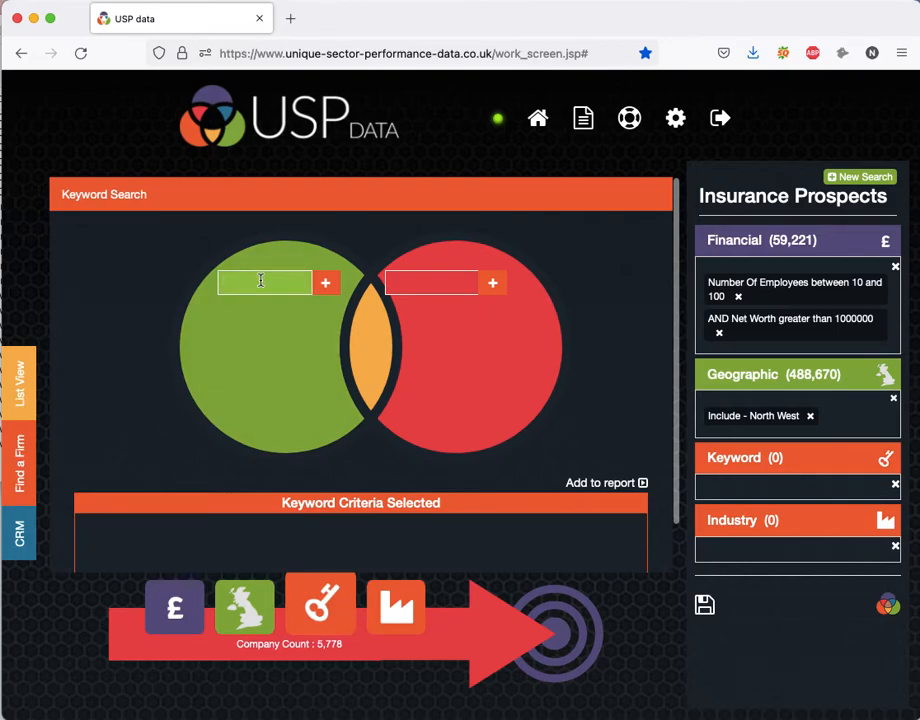
pyautogui.write('INSUR')
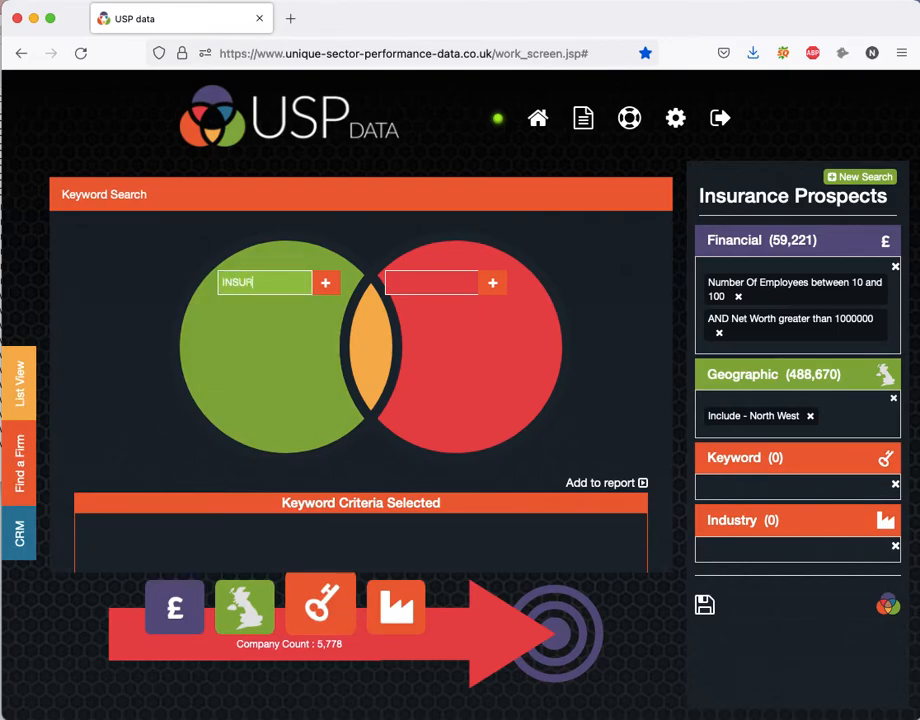
pyautogui.write('ANCE')
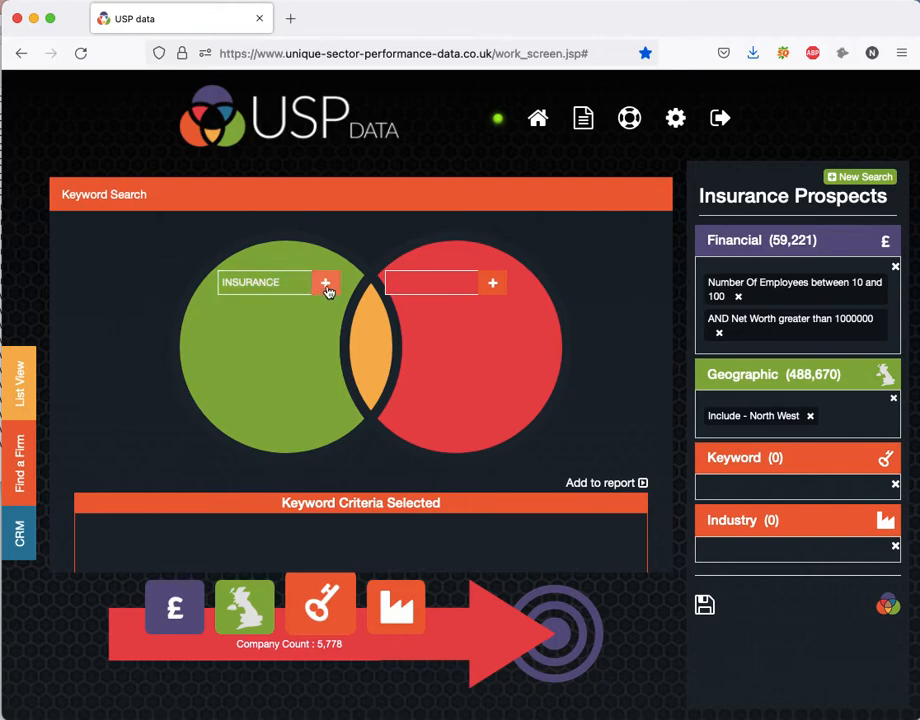
pyautogui.click(325, 283)
# Enter AGENT, AGENTS, BROKERS and BROKER as the second keyword group, and add its intersection with INSURANCE to the report.
pyautogui.click(413, 284)
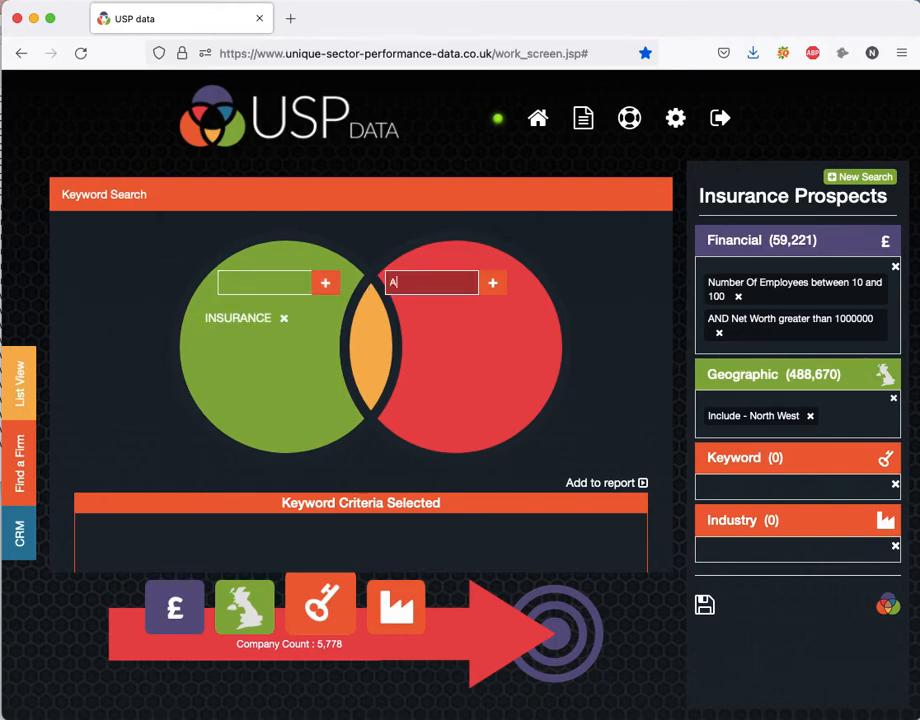
pyautogui.write('AGENT')
pyautogui.press('Return')
pyautogui.write('AGENTS')
pyautogui.press('Return')
pyautogui.write('BROKERS')
pyautogui.press('Return')
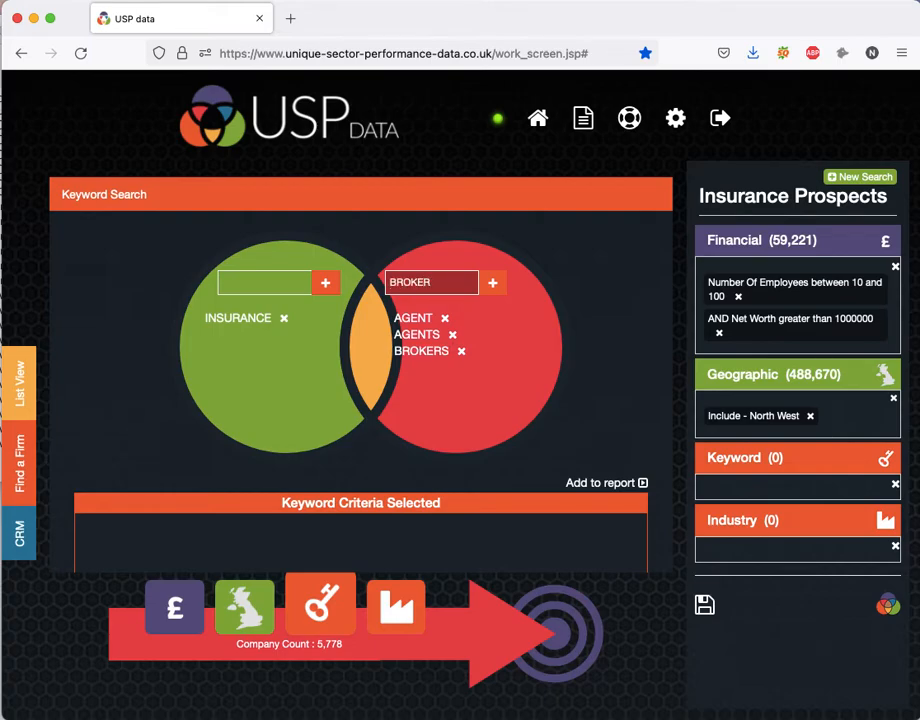
pyautogui.write('BROKER')
pyautogui.press('Return')
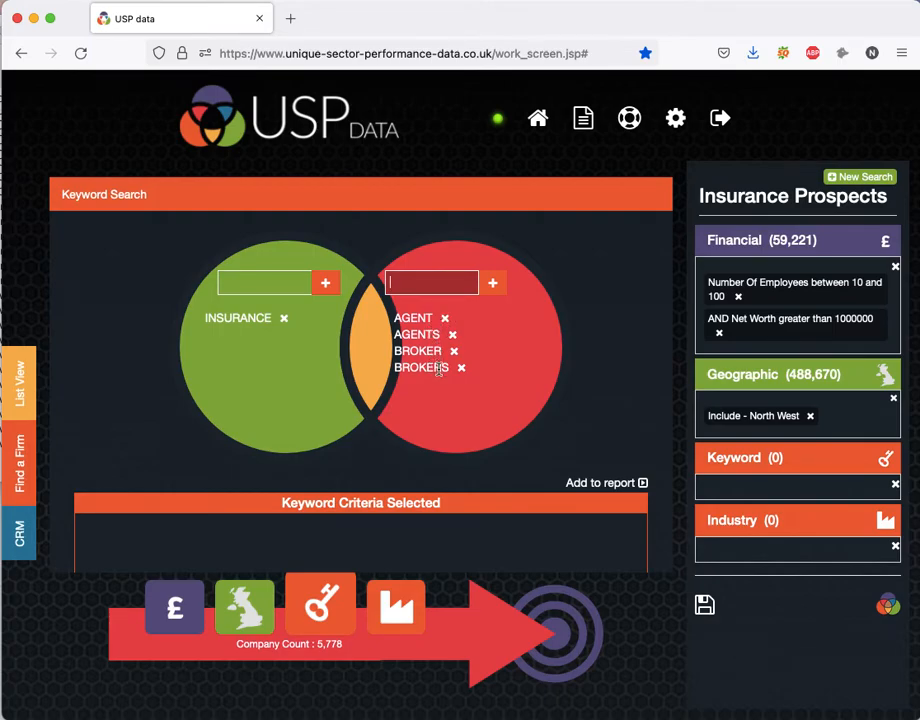
pyautogui.click(370, 392)
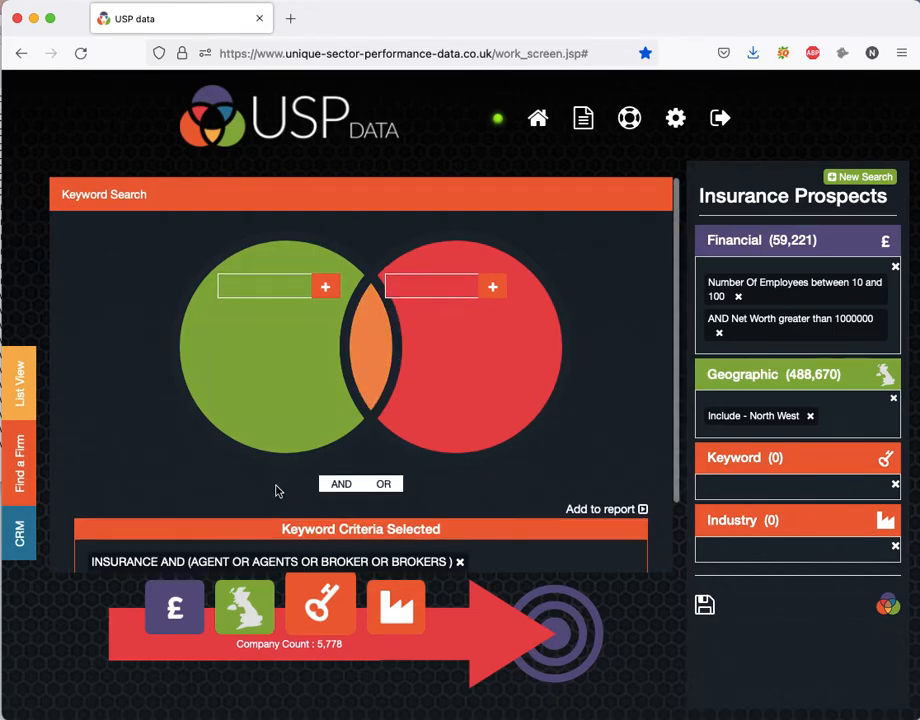
pyautogui.click(618, 512)
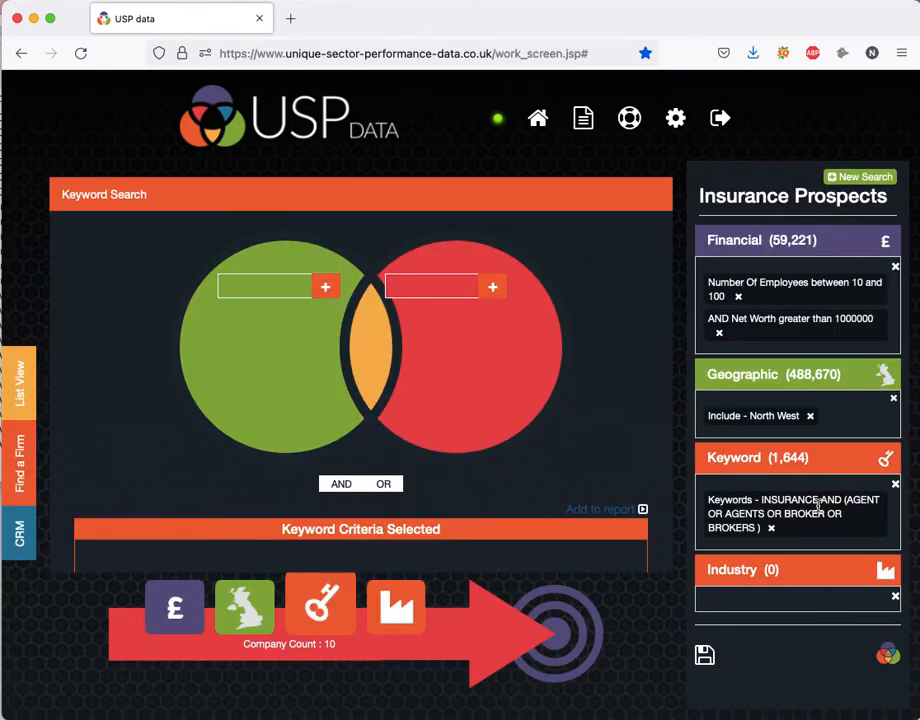
# Search the industry sectors for "insurance" and select the Insurance Intermediaries sector as a criterion.
pyautogui.click(410, 611)
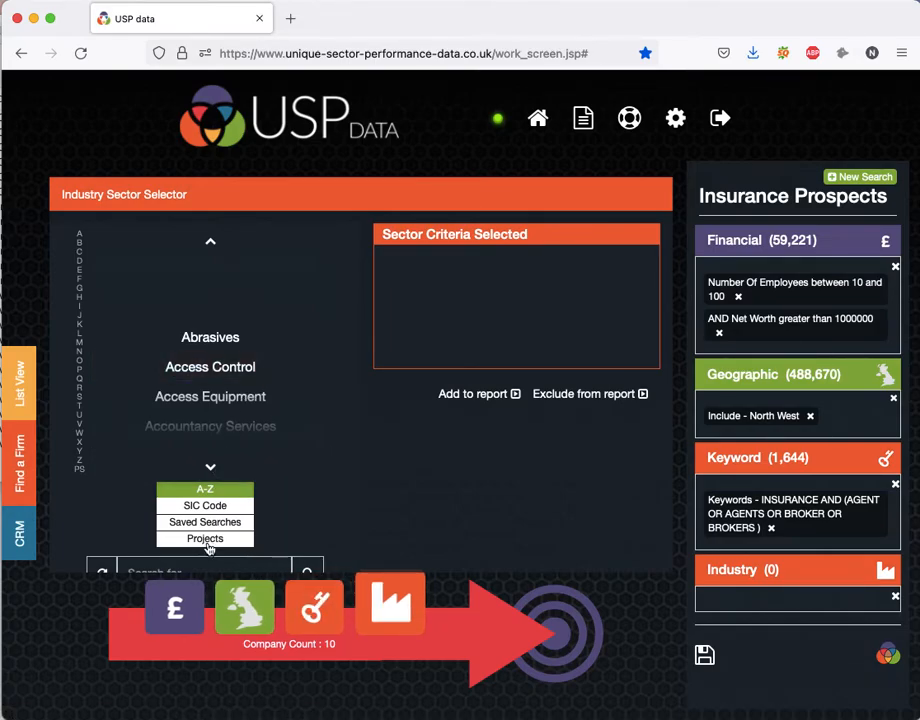
pyautogui.click(182, 567)
pyautogui.write('insurance')
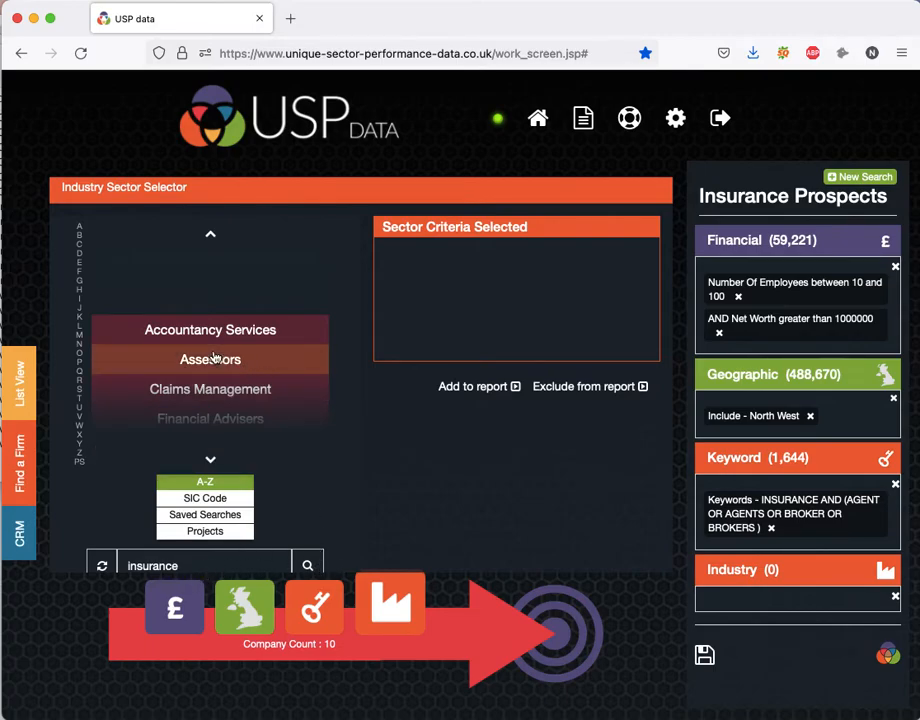
pyautogui.scroll(-8, 213, 357)
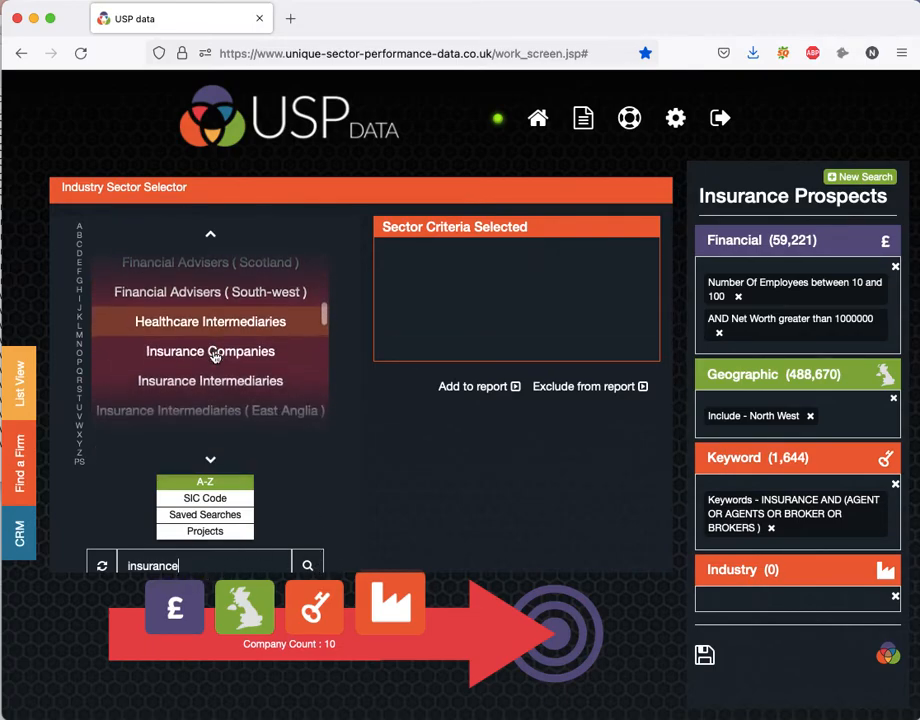
pyautogui.scroll(-2, 213, 355)
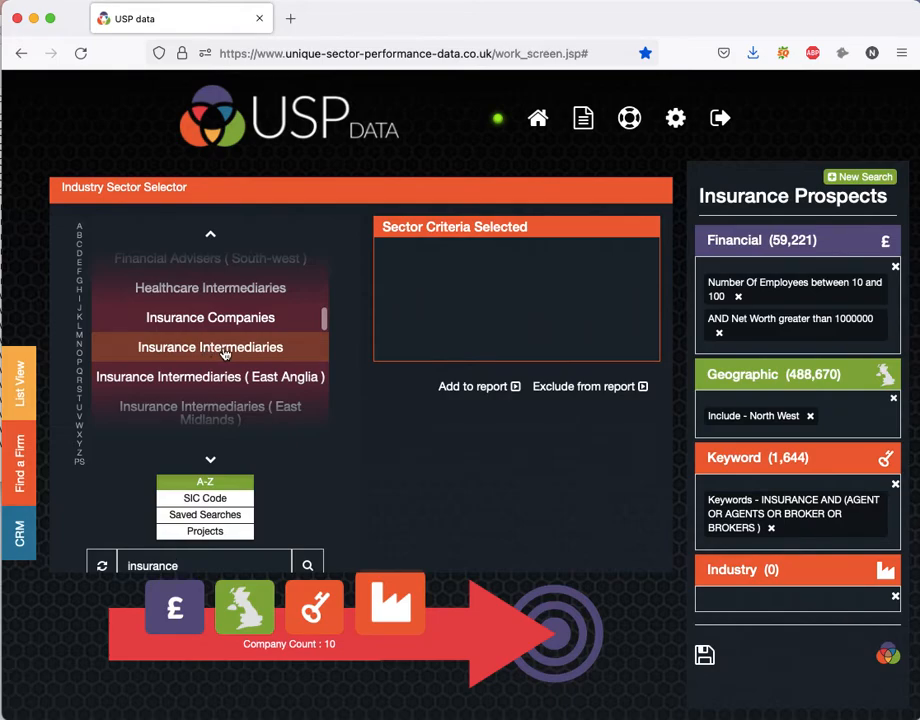
pyautogui.click(224, 353)
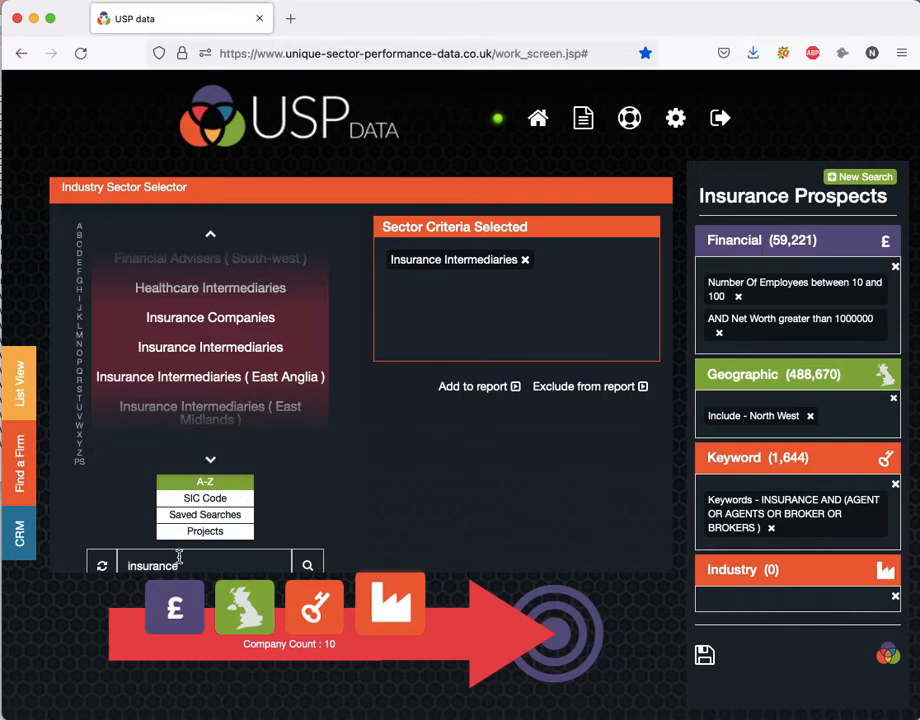
# Select SIC code 66220, Activities Of Insurance Agents And Brokers, and add the selected sector criteria to the report.
pyautogui.click(210, 498)
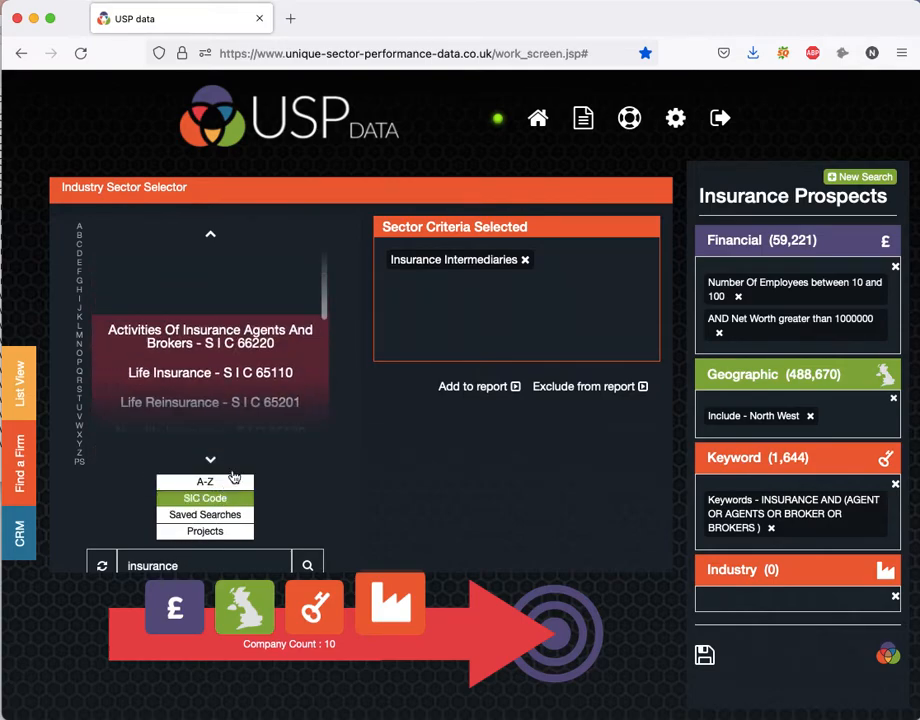
pyautogui.click(262, 340)
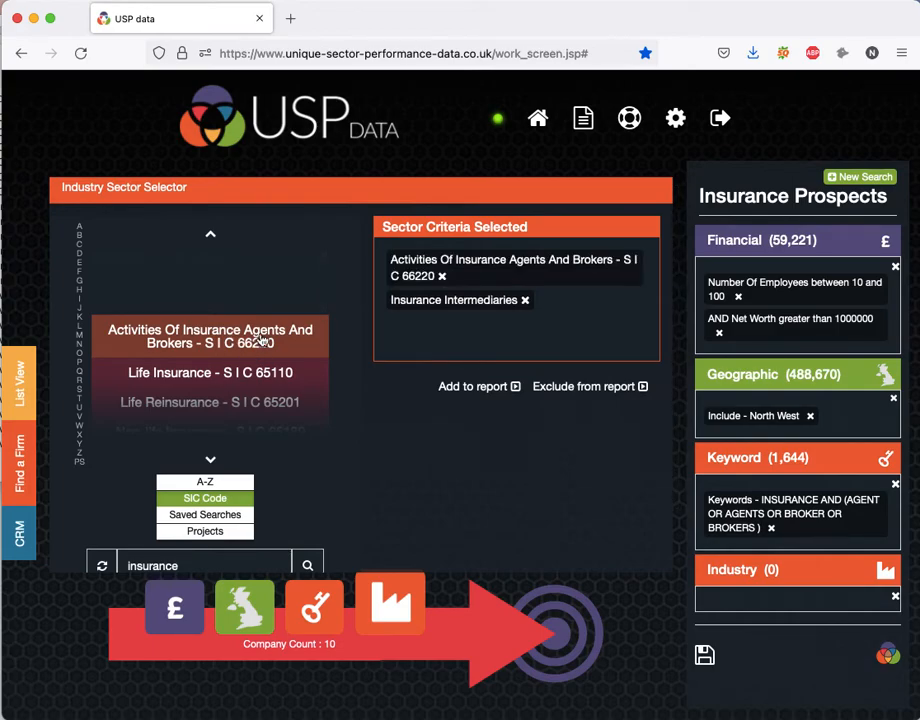
pyautogui.click(495, 388)
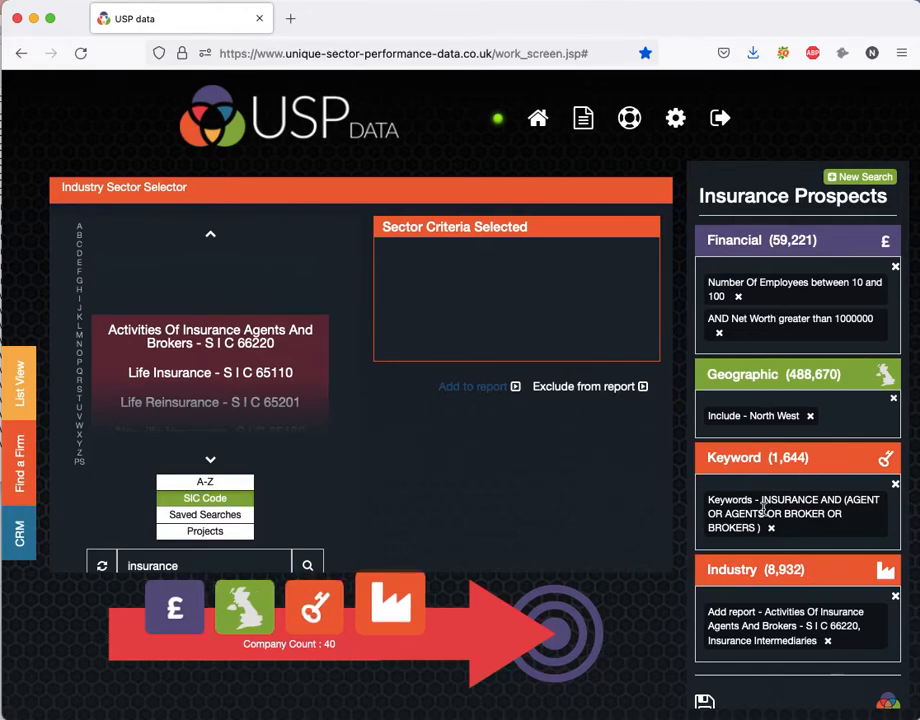
# Open the list of matching companies, filter it by "life" and exclude all the filtered companies.
pyautogui.click(585, 615)
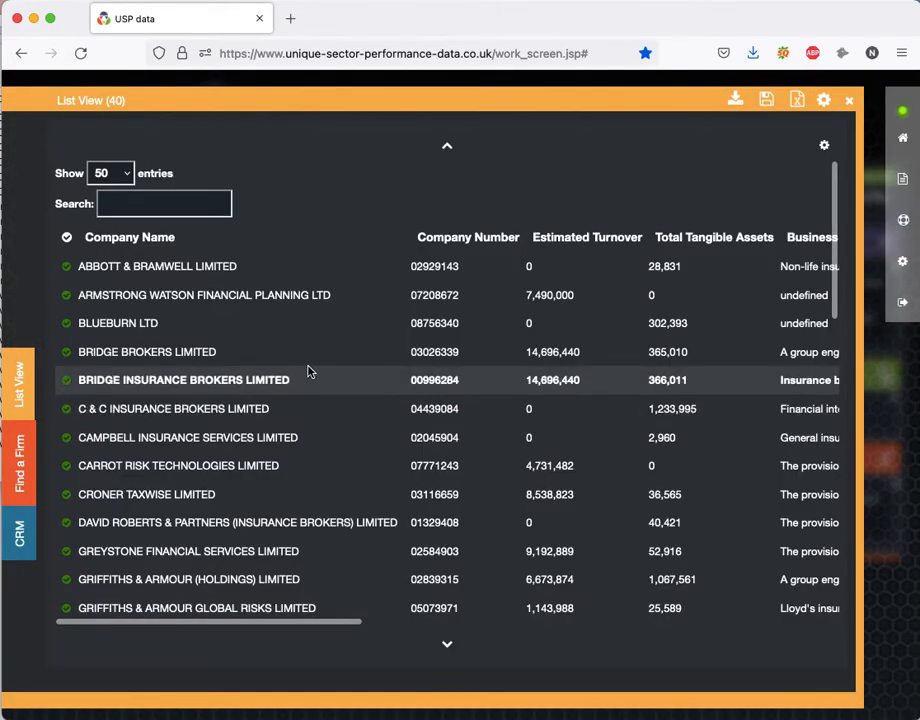
pyautogui.scroll(-5, 298, 373)
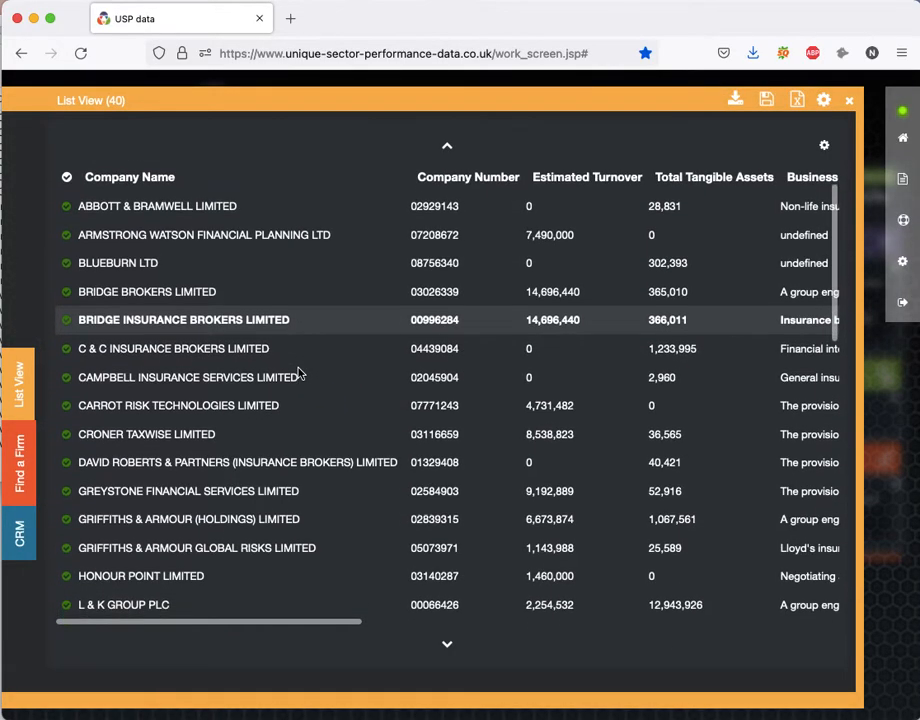
pyautogui.scroll(-5, 298, 373)
pyautogui.scroll(10, 298, 372)
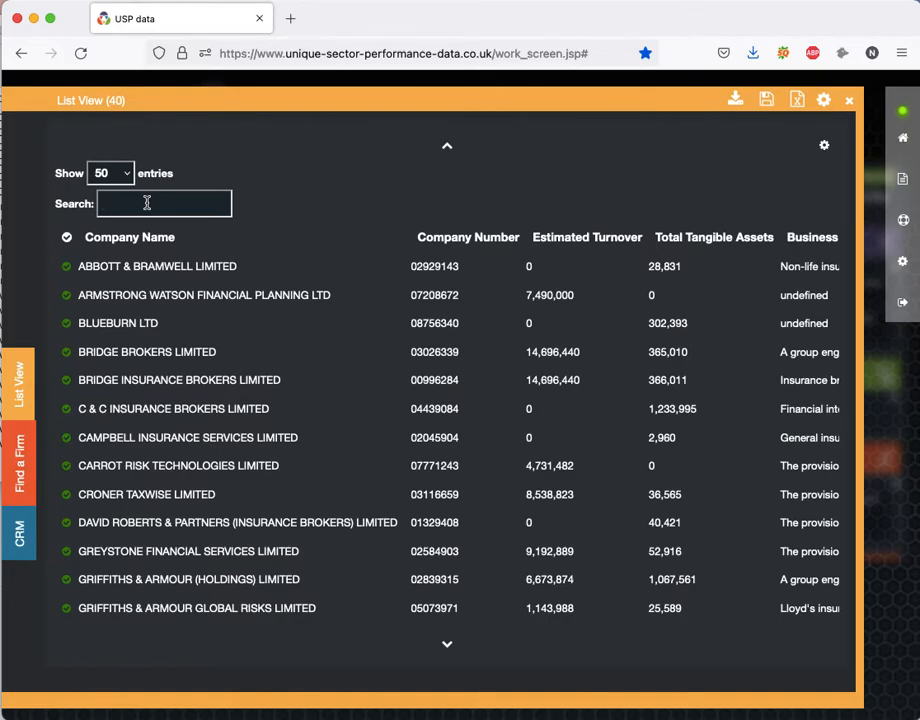
pyautogui.write('life')
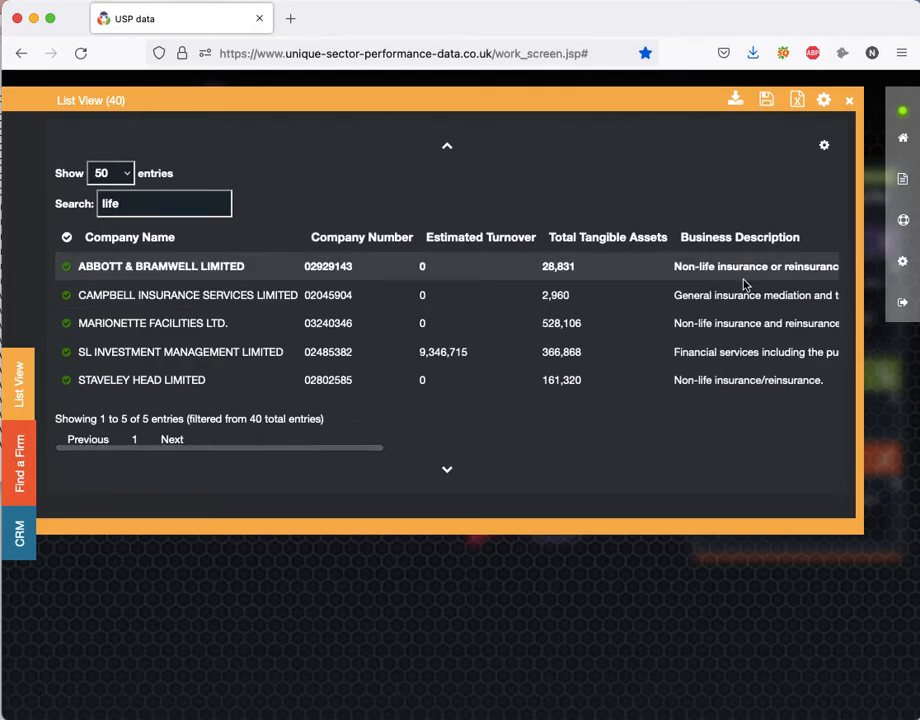
pyautogui.click(66, 267)
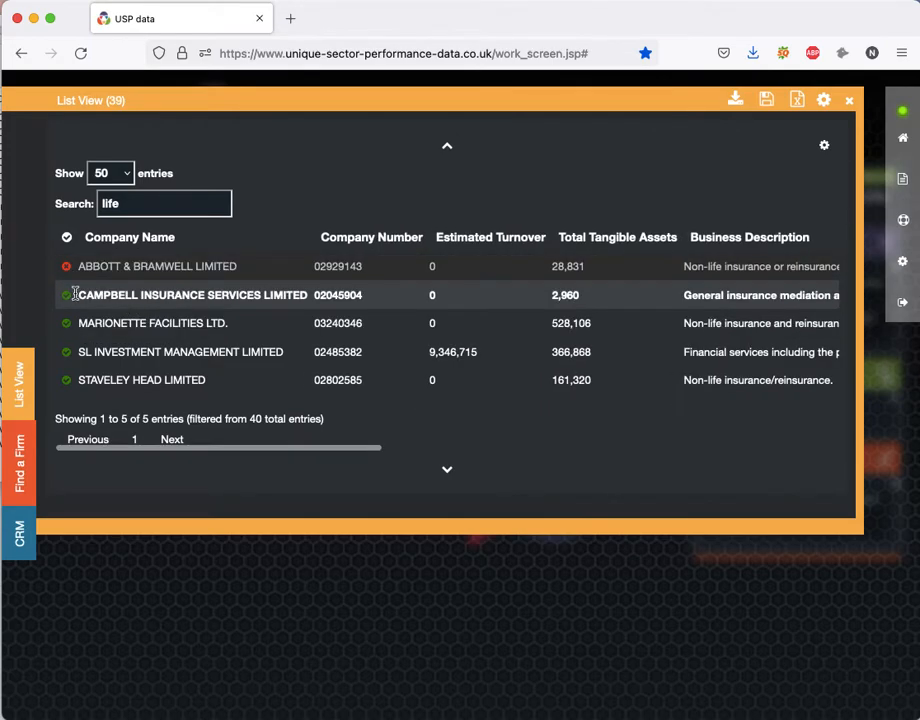
pyautogui.click(67, 238)
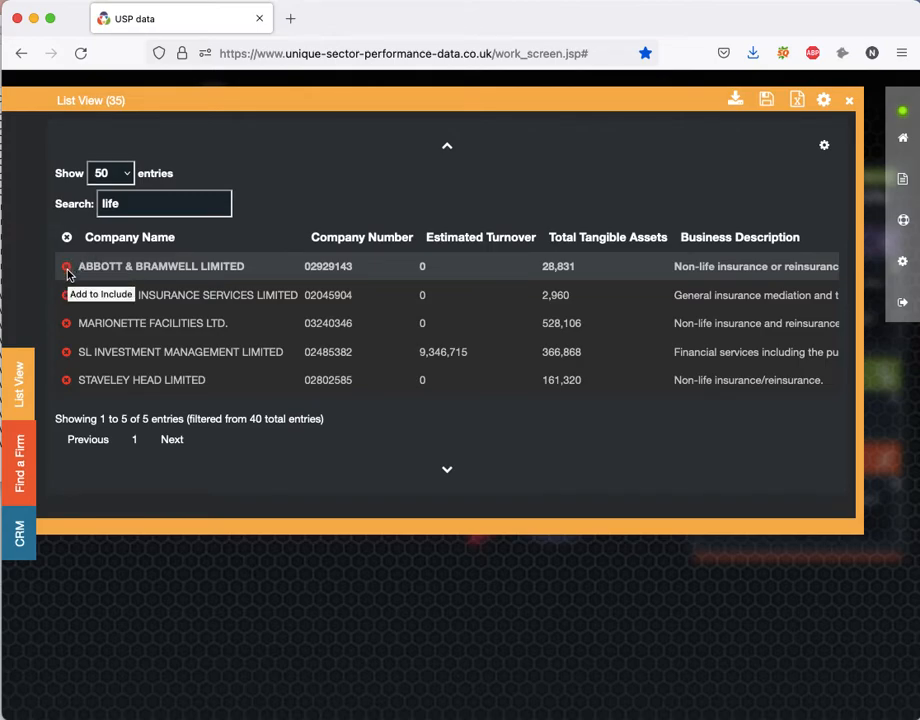
# Clear the list filter and exclude Bridge Brokers Limited and Greystone Financial Services Limited.
pyautogui.moveTo(137, 205); pyautogui.dragTo(88, 205)
pyautogui.press('BackSpace')
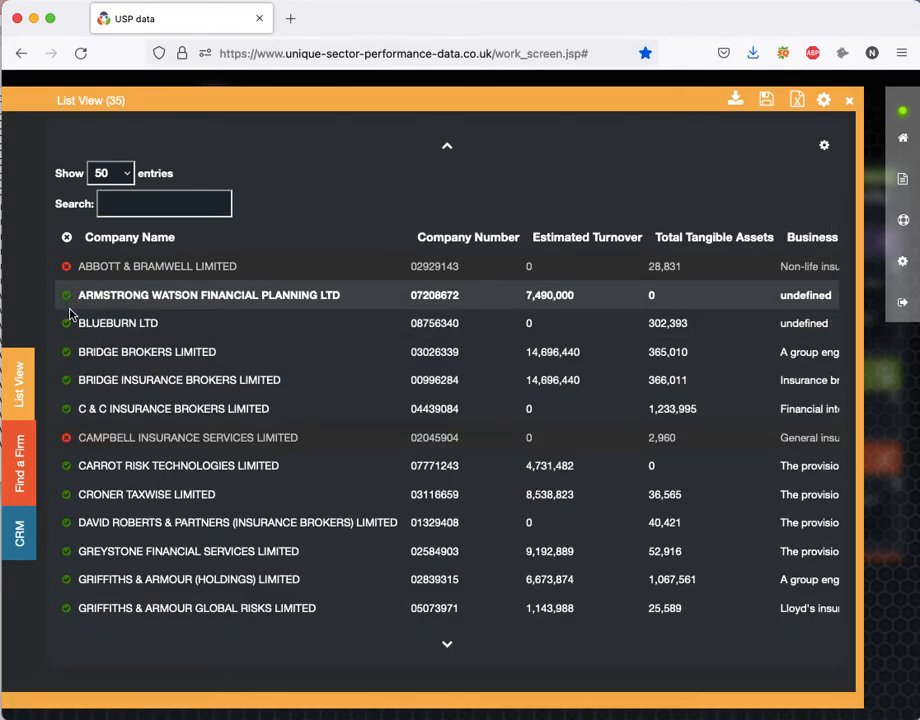
pyautogui.click(67, 353)
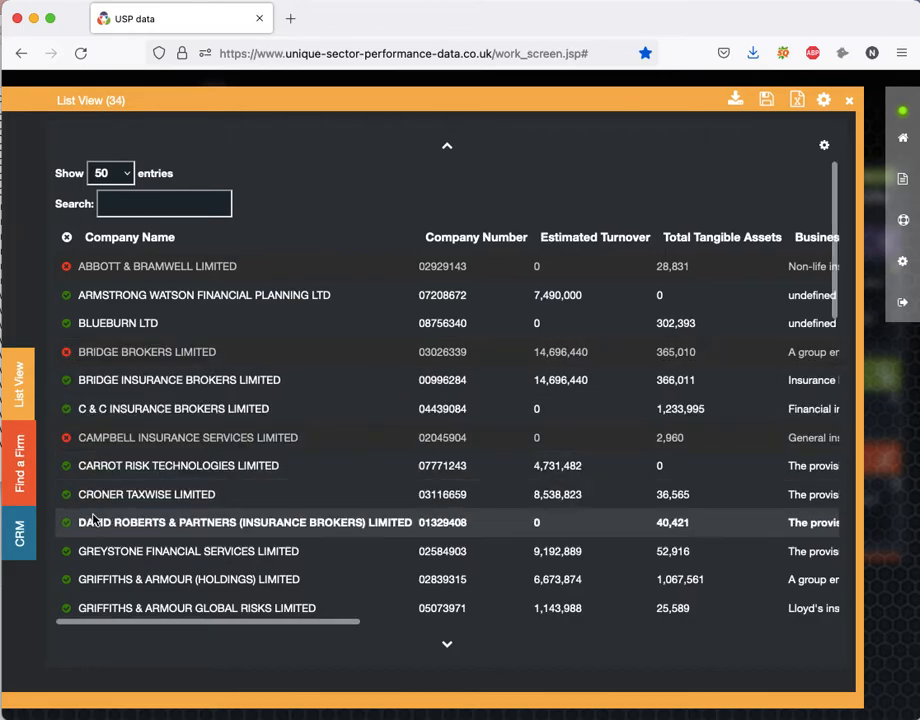
pyautogui.click(67, 552)
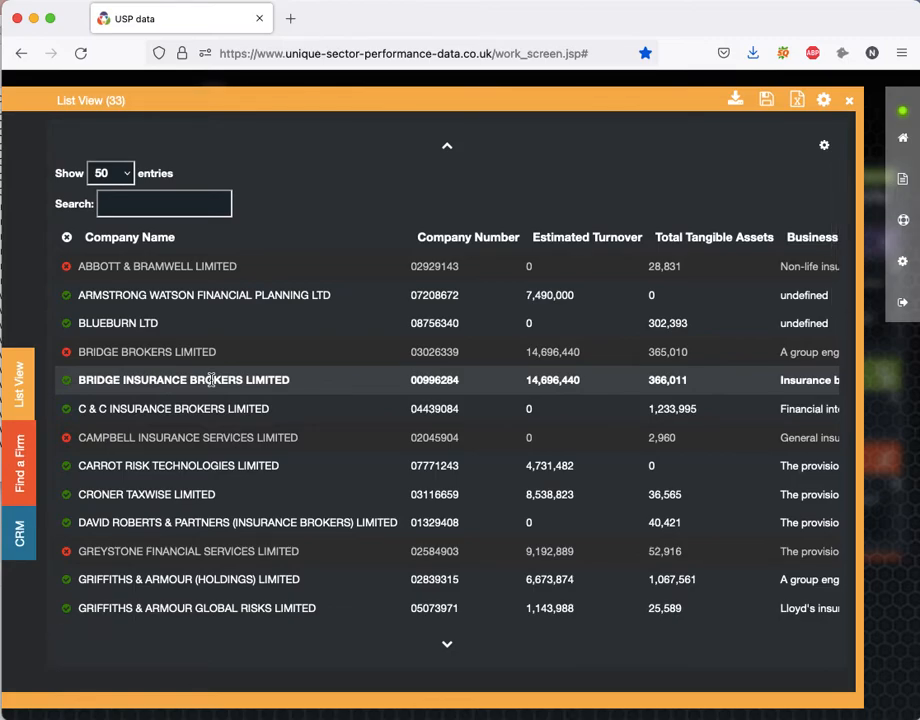
# Open the company profile of Bridge Insurance Brokers Limited and examine its details and full financials.
pyautogui.click(211, 379)
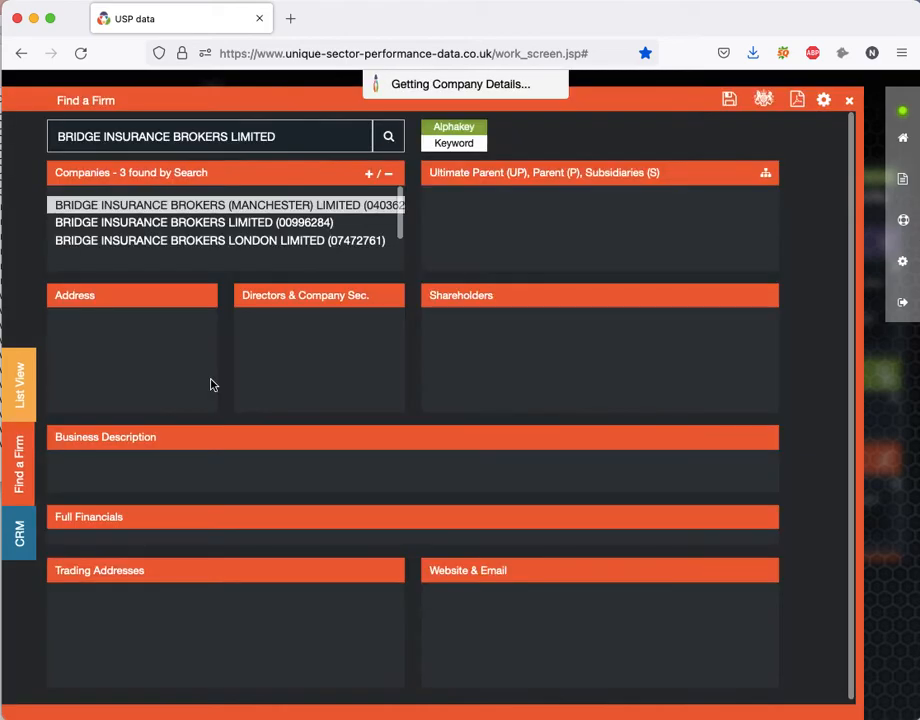
pyautogui.click(258, 228)
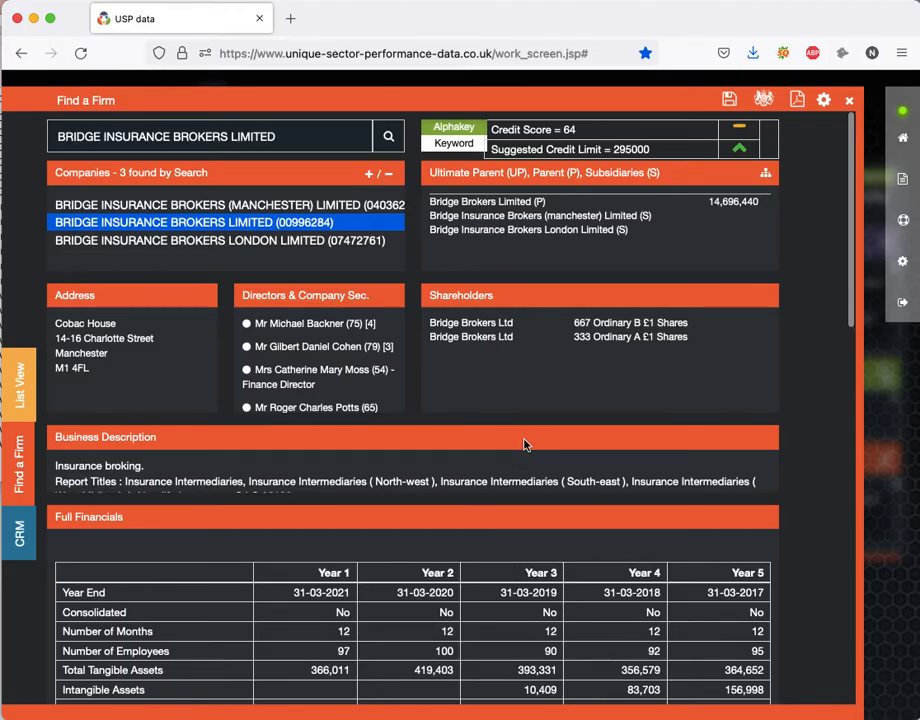
pyautogui.scroll(-5, 525, 444)
pyautogui.scroll(-10, 525, 444)
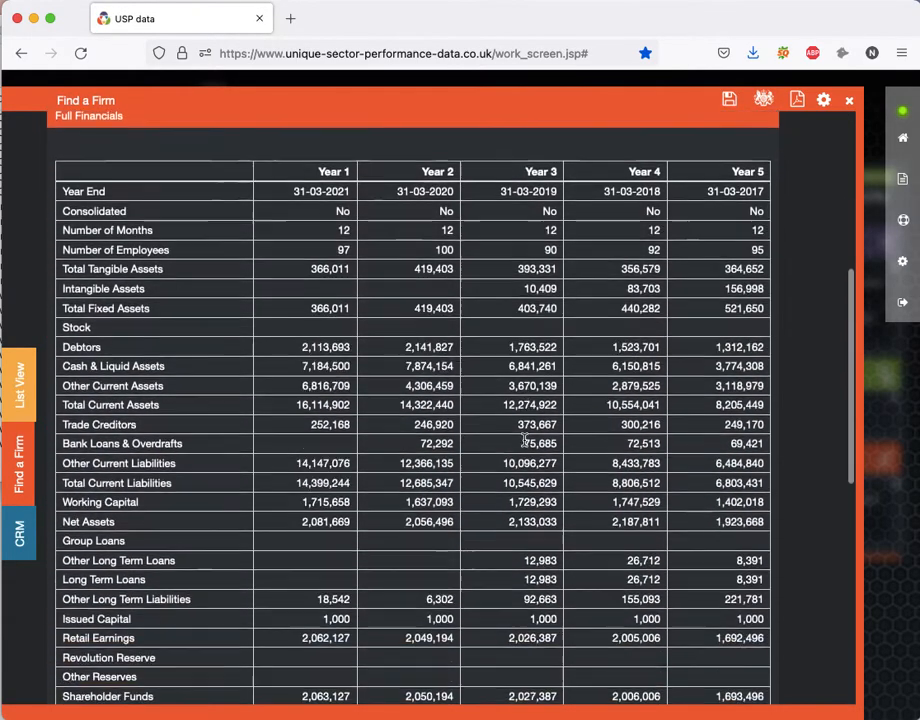
pyautogui.scroll(15, 525, 444)
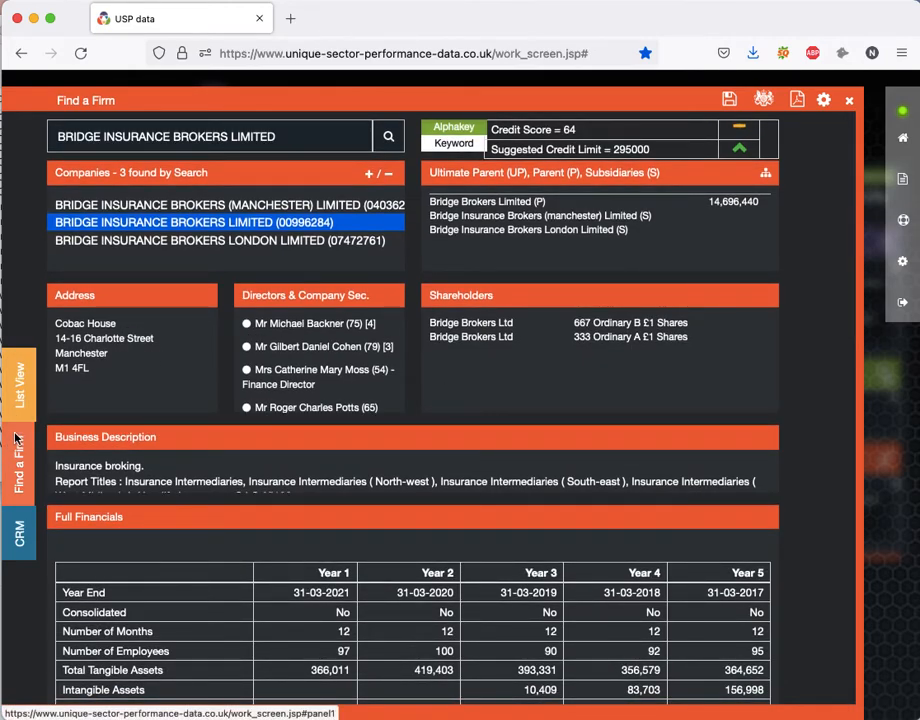
# Return to the list of matching companies and review the included and excluded entries down to its end.
pyautogui.click(25, 390)
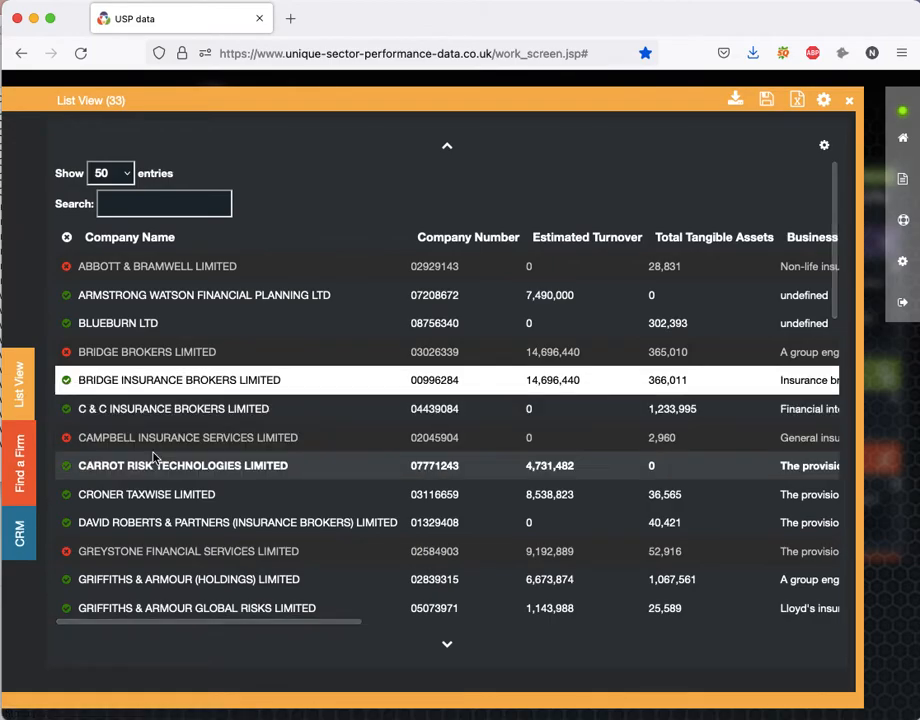
pyautogui.scroll(-10, 153, 457)
pyautogui.scroll(-5, 153, 457)
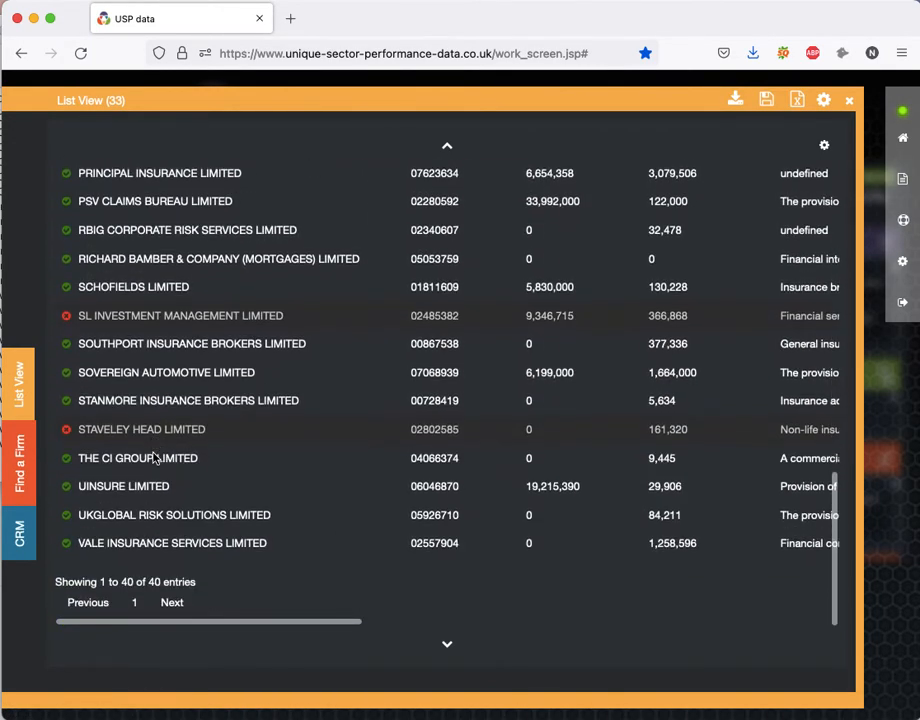
pyautogui.scroll(15, 153, 457)
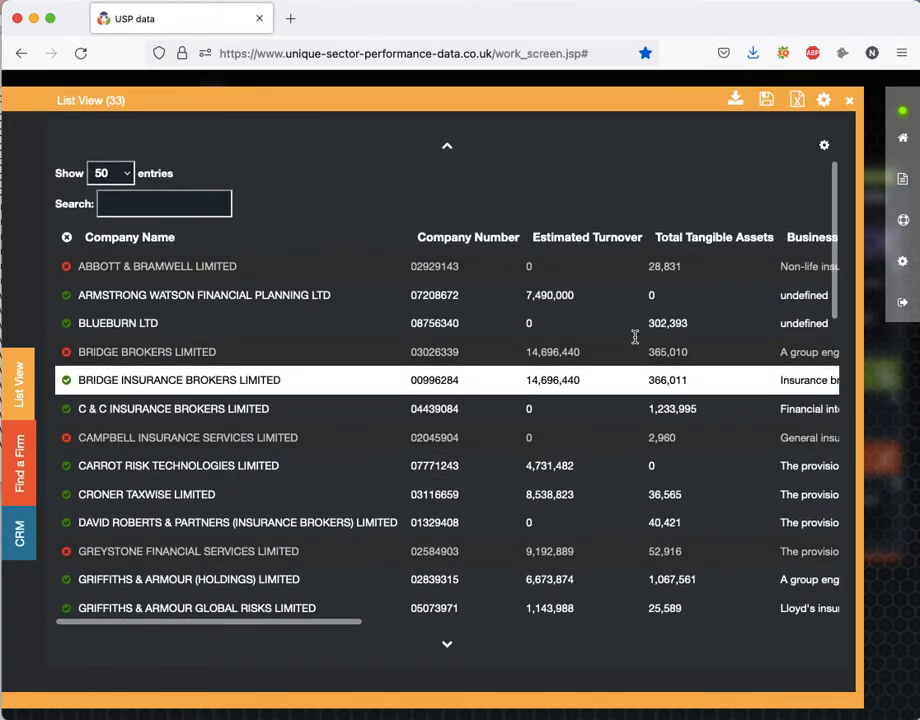
# Close the company list and save the Insurance Prospects report.
pyautogui.click(849, 104)
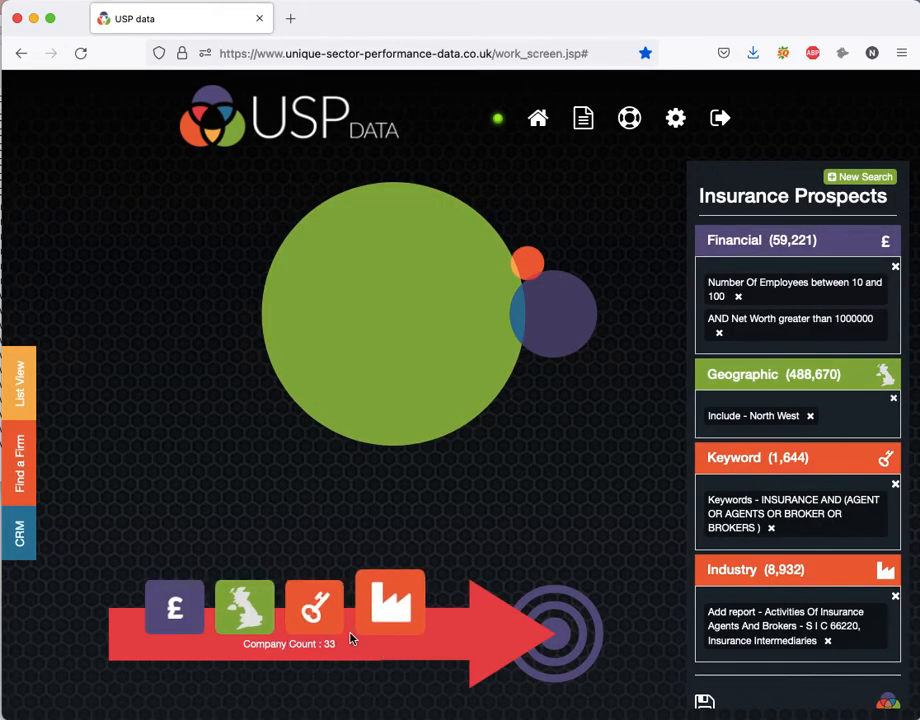
pyautogui.click(705, 703)
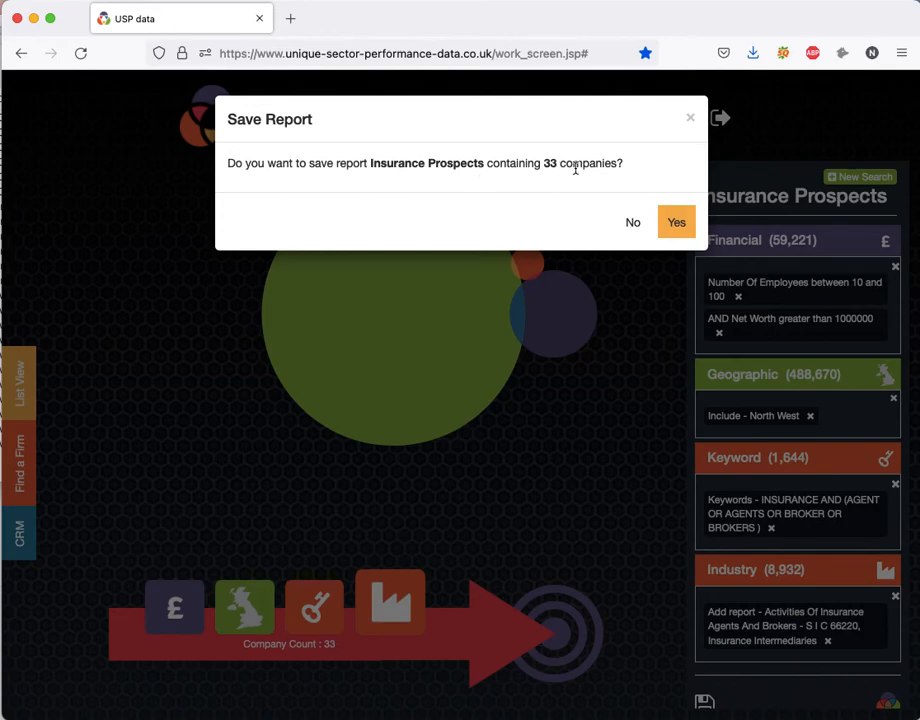
pyautogui.click(678, 225)
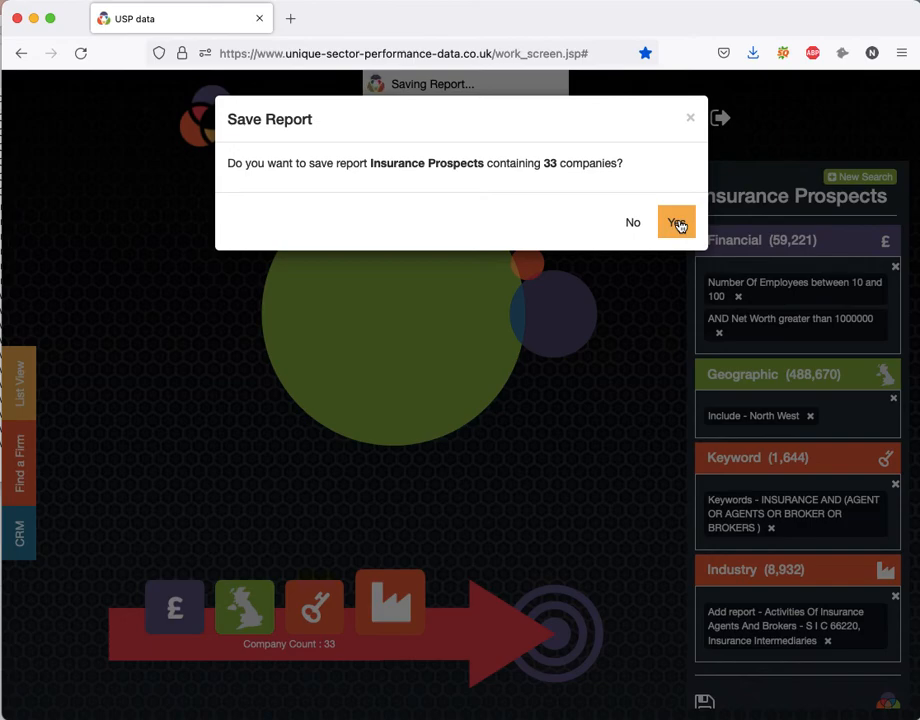
pyautogui.click(676, 223)
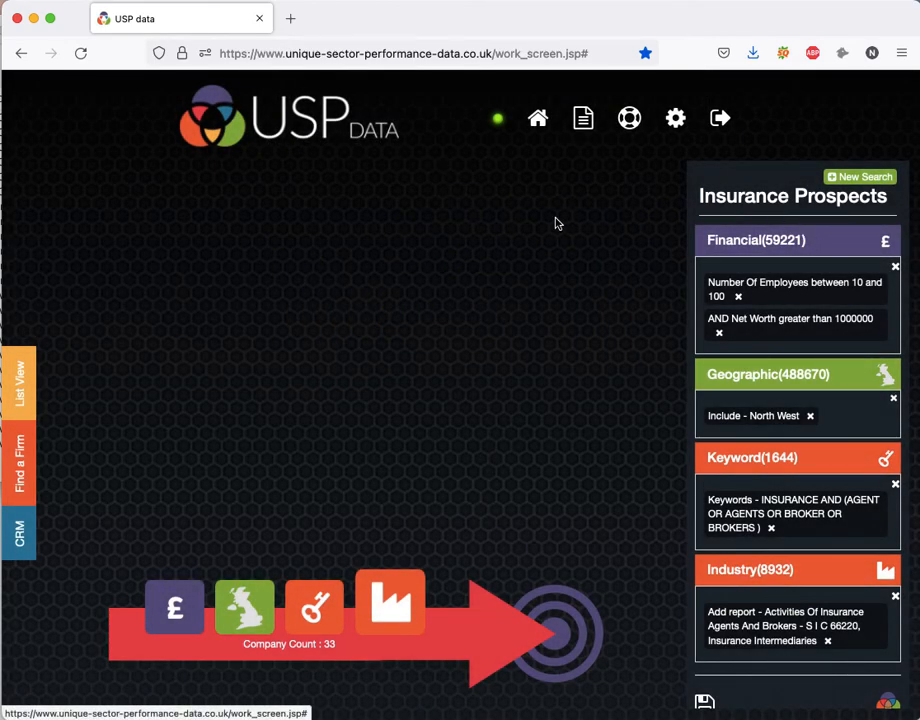
# Go to the home dashboard and look over the saved searches, recent reports and report download section.
pyautogui.click(540, 121)
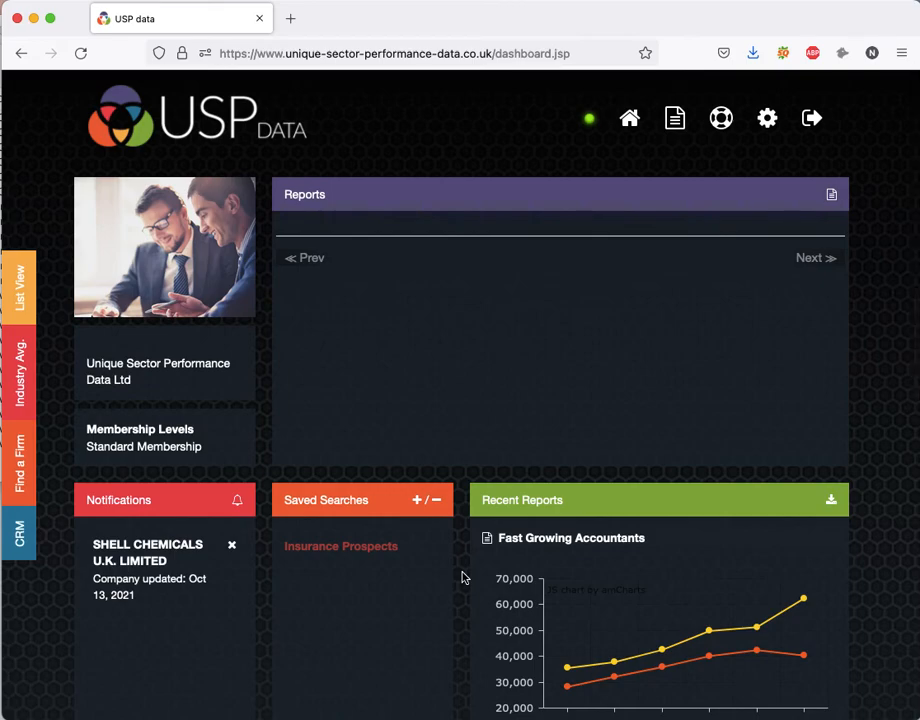
pyautogui.scroll(-5, 462, 577)
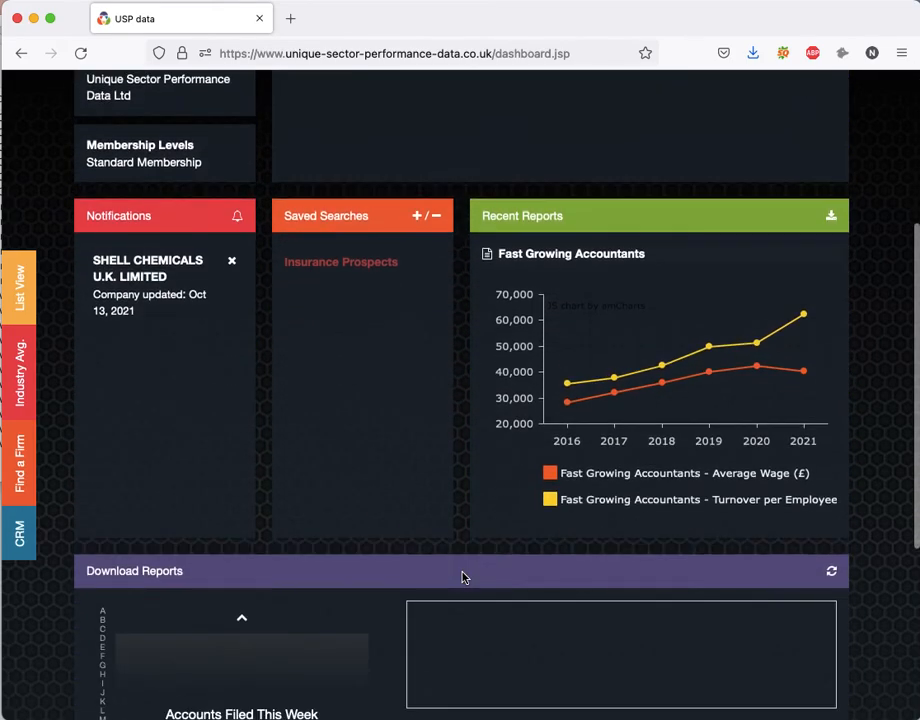
pyautogui.scroll(-1, 462, 577)
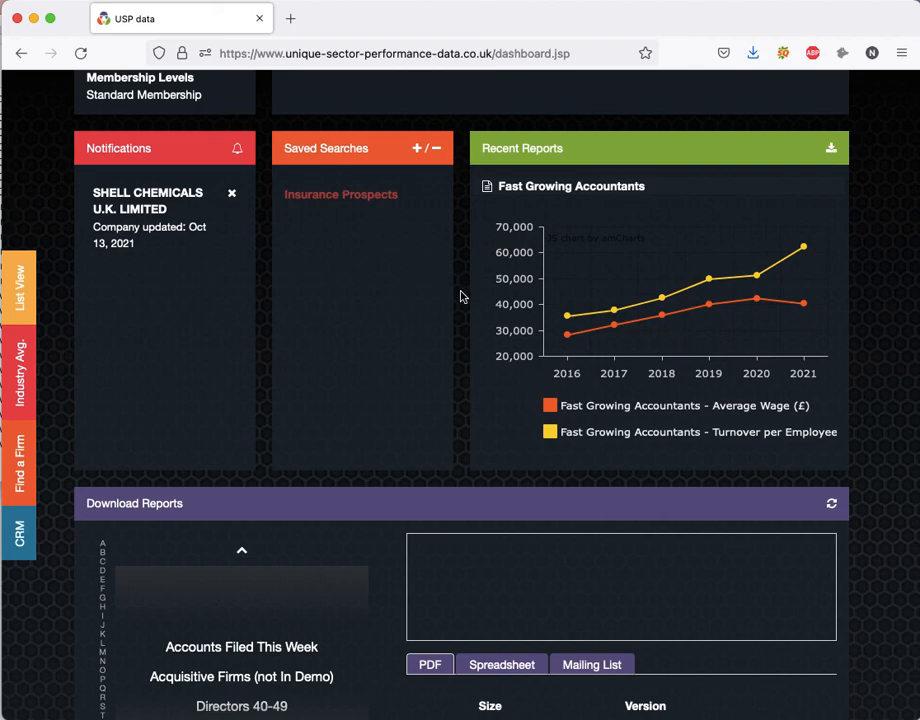
pyautogui.scroll(5, 725, 115)
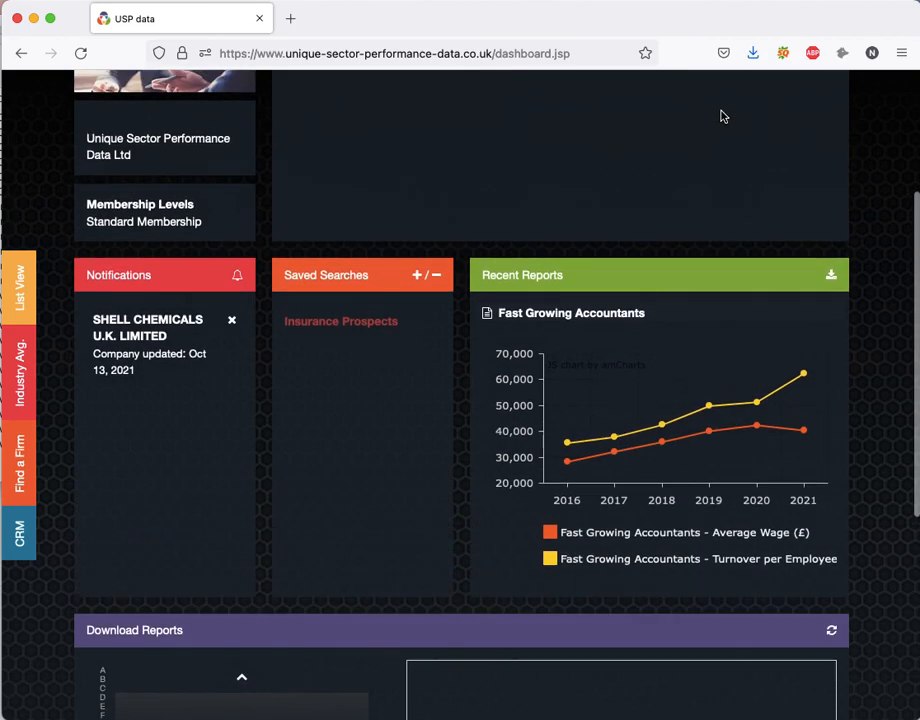